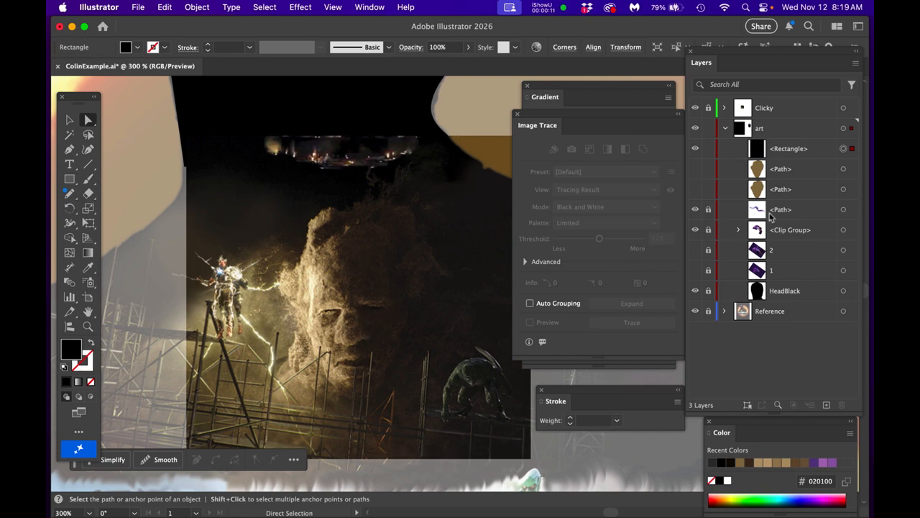
# - Show the lower of the two hidden brown face paths in the art layer and hide the Clicky layer
pyautogui.click(695, 189)
pyautogui.click(695, 107)
pyautogui.scroll(2, 385, 295)
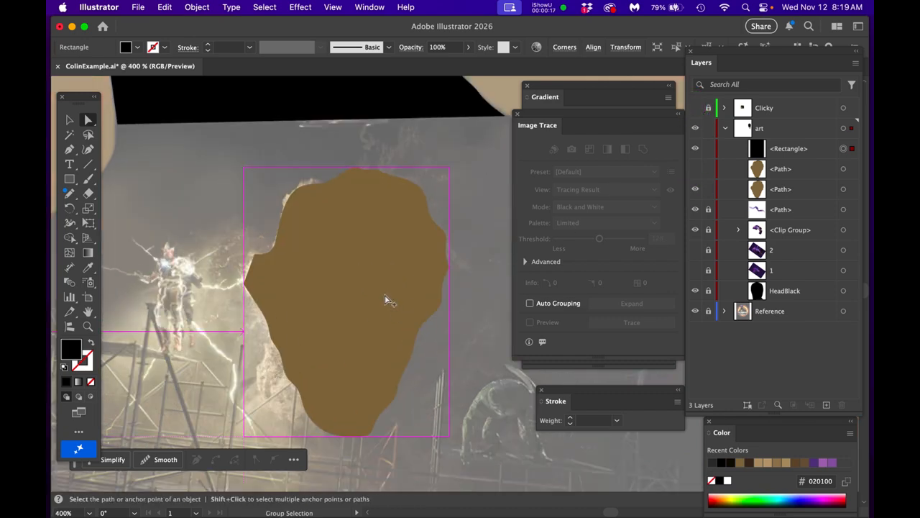
pyautogui.scroll(2, 385, 295)
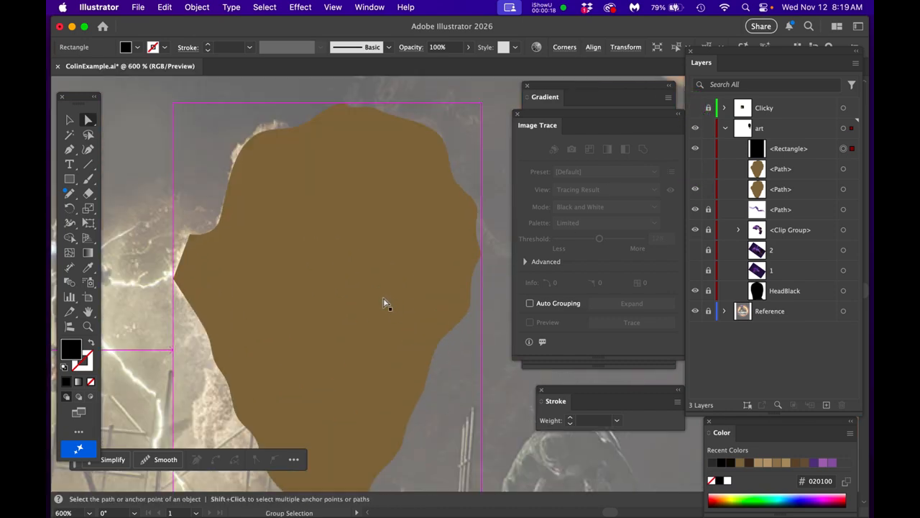
pyautogui.keyDown('alt'); pyautogui.click(421, 313); pyautogui.keyUp('alt')
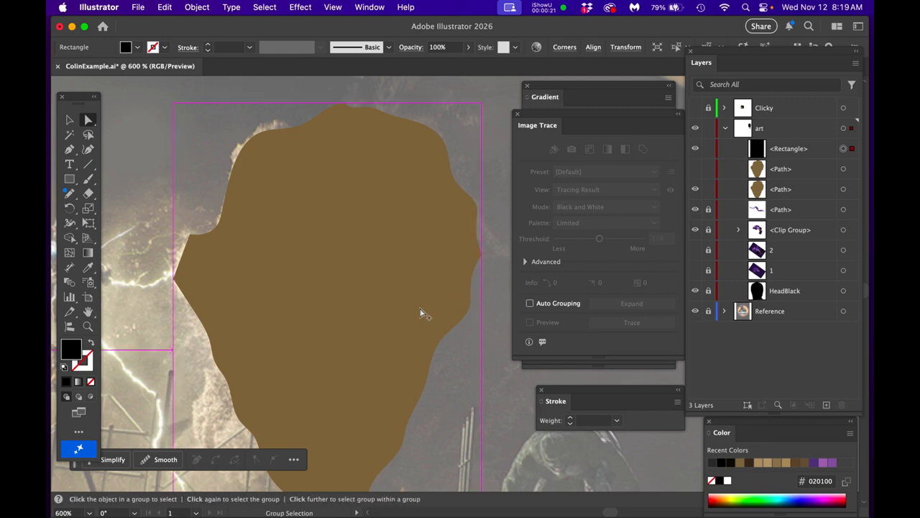
pyautogui.scroll(-2, 421, 313)
pyautogui.moveTo(439, 323); pyautogui.dragTo(440, 295)
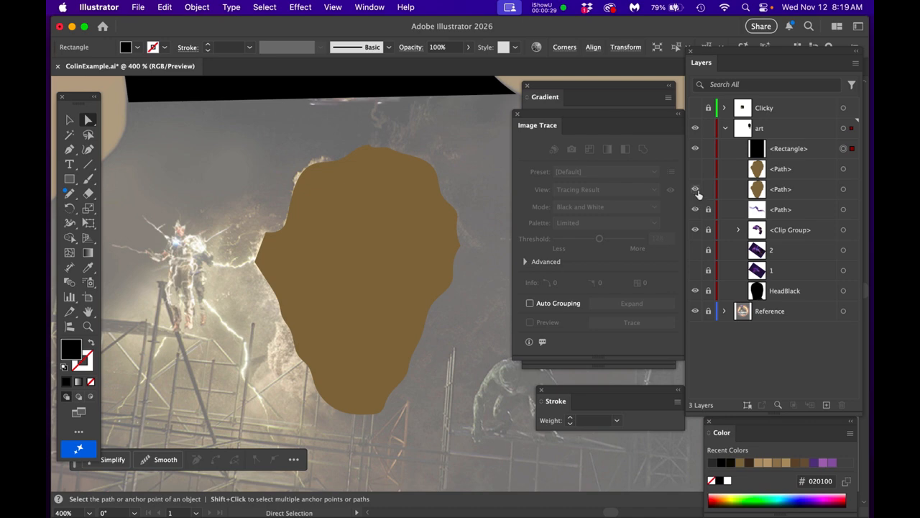
# - Rename the visible brown face path FaceFill, and lock and hide it
pyautogui.doubleClick(782, 191)
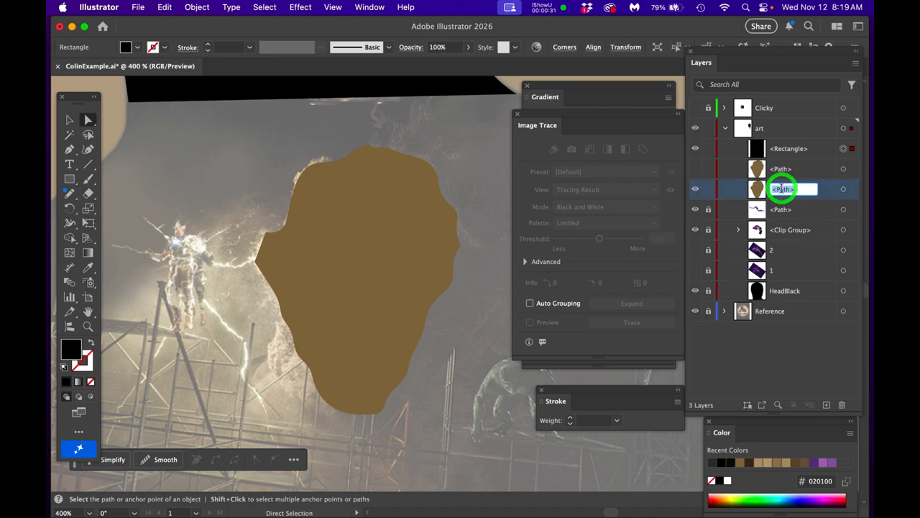
pyautogui.write('FaceFill')
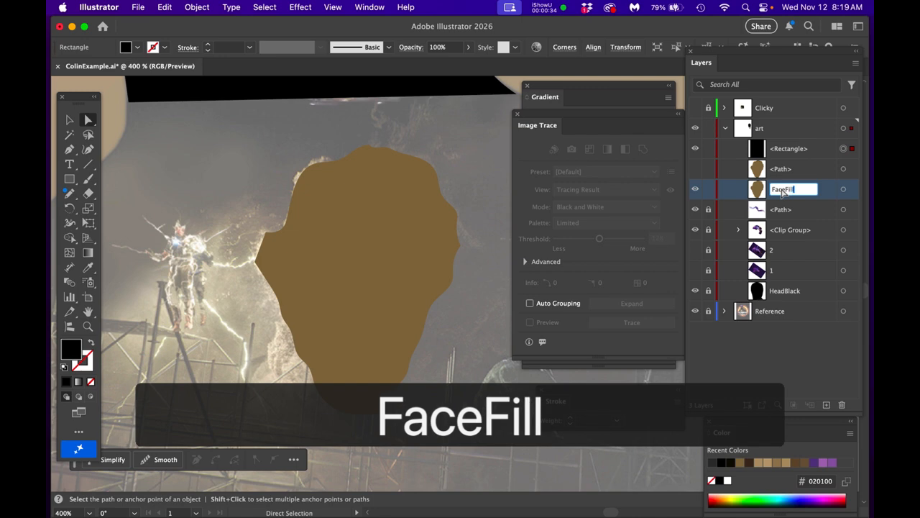
pyautogui.press('Return')
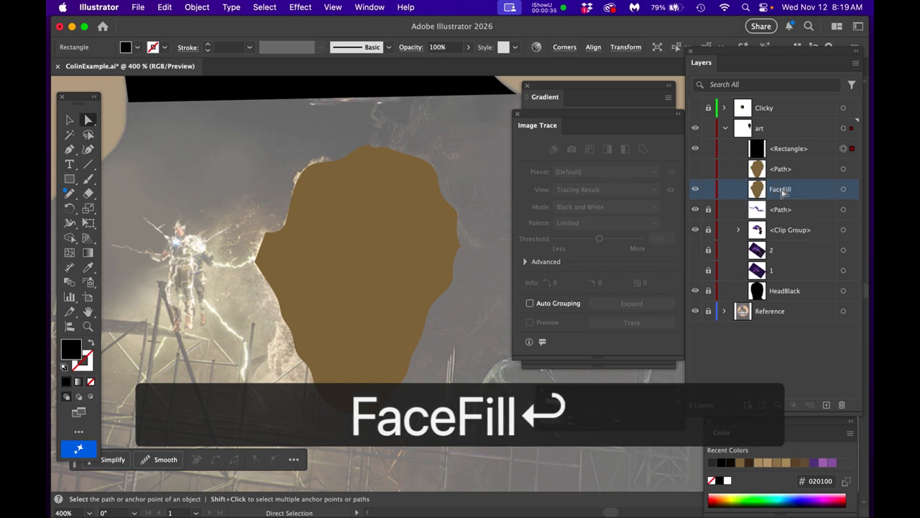
pyautogui.click(707, 189)
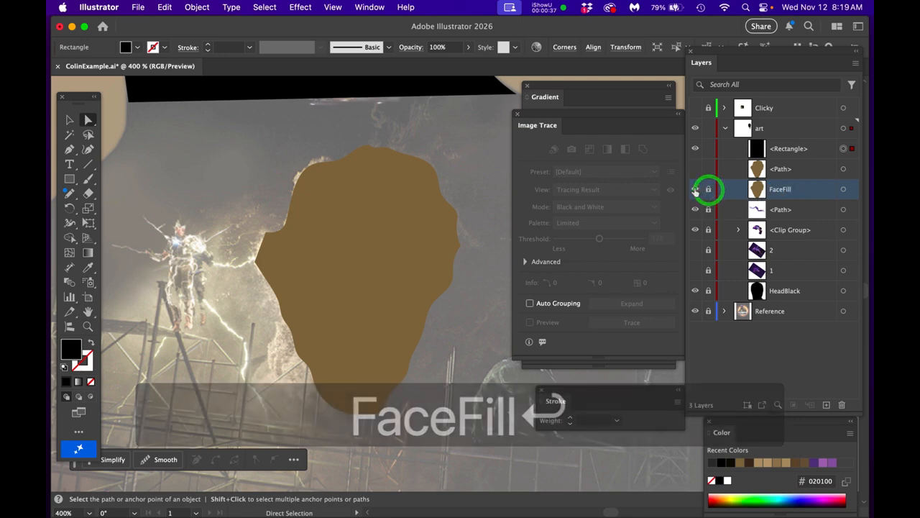
pyautogui.click(694, 189)
# - Show the other brown face path, directly above FaceFill, and rename it ClipPath
pyautogui.click(694, 170)
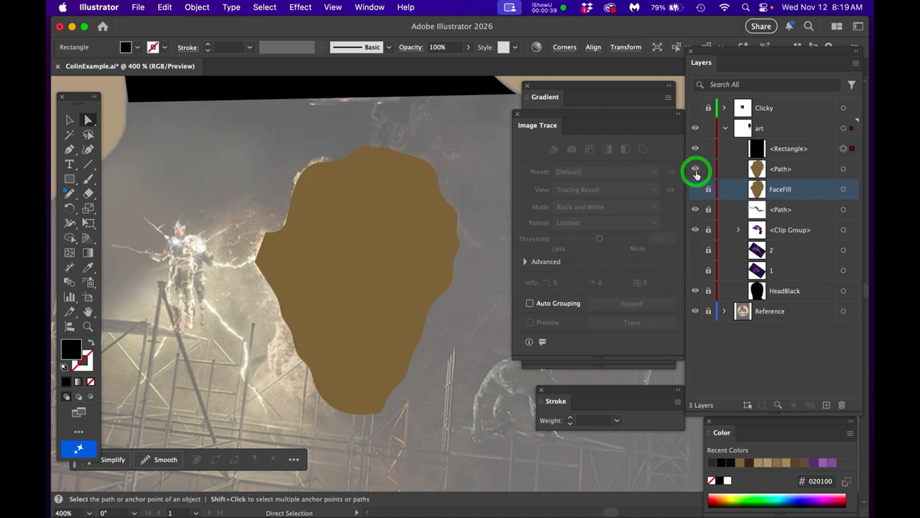
pyautogui.doubleClick(780, 169)
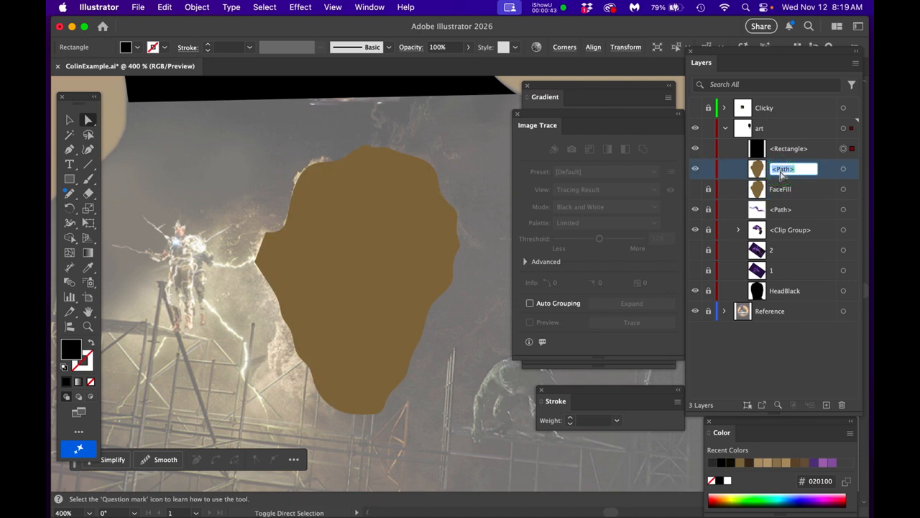
pyautogui.write('ClipPath')
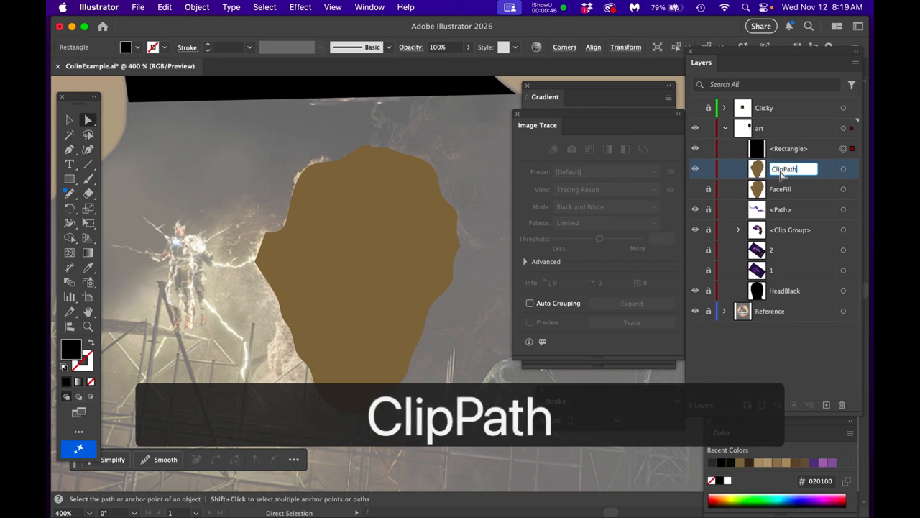
pyautogui.press('Return')
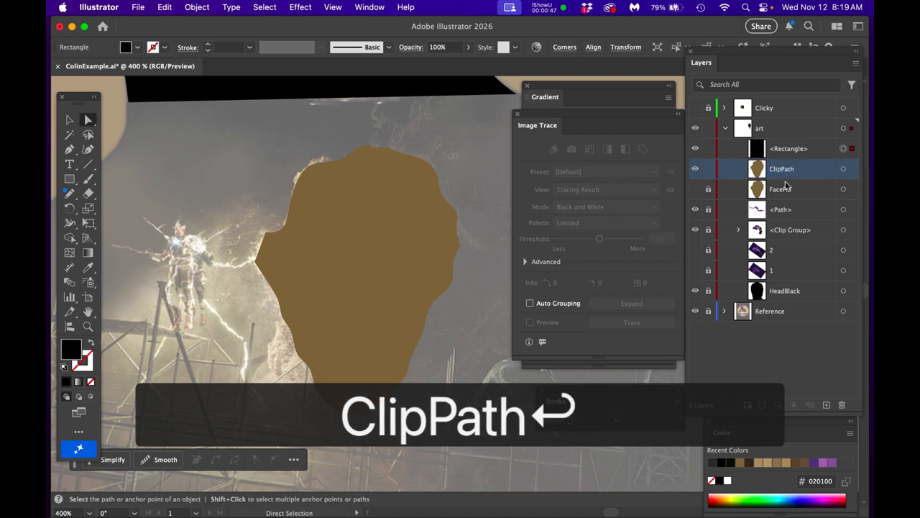
# - Apply the Mezzotint effect with type Grainy Dots to the selected black rectangle beside the artboard
pyautogui.scroll(-5, 348, 286)
pyautogui.scroll(-2, 348, 287)
pyautogui.press('space')
pyautogui.moveTo(266, 308); pyautogui.dragTo(468, 331)
pyautogui.scroll(-1, 372, 309)
pyautogui.moveTo(409, 275); pyautogui.dragTo(424, 267)
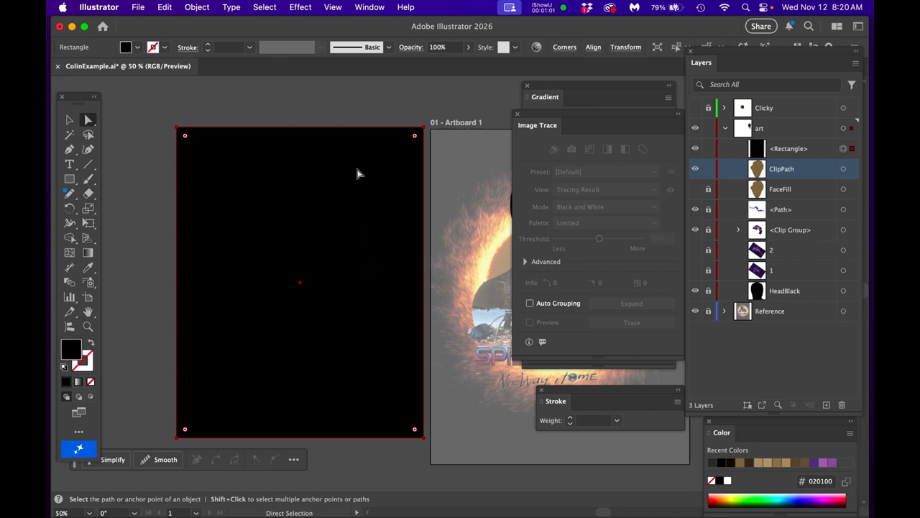
pyautogui.click(300, 8)
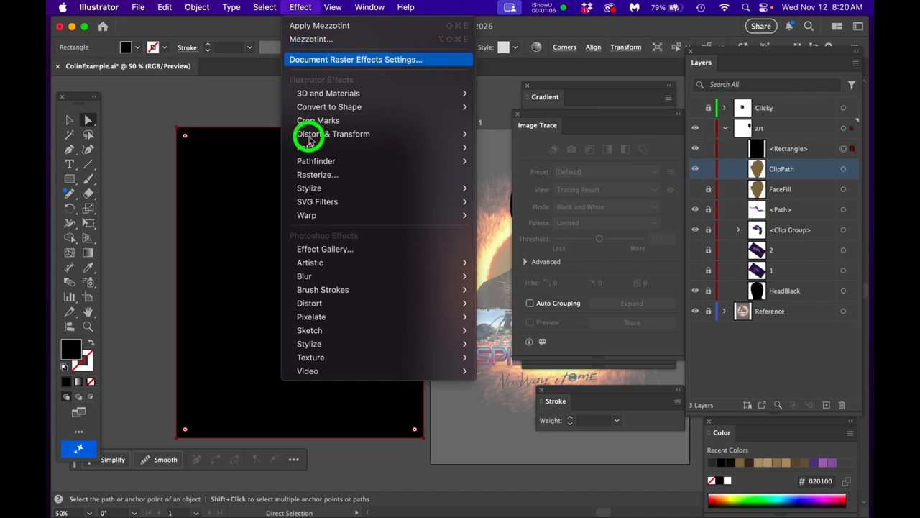
pyautogui.moveTo(323, 332)
pyautogui.moveTo(335, 316)
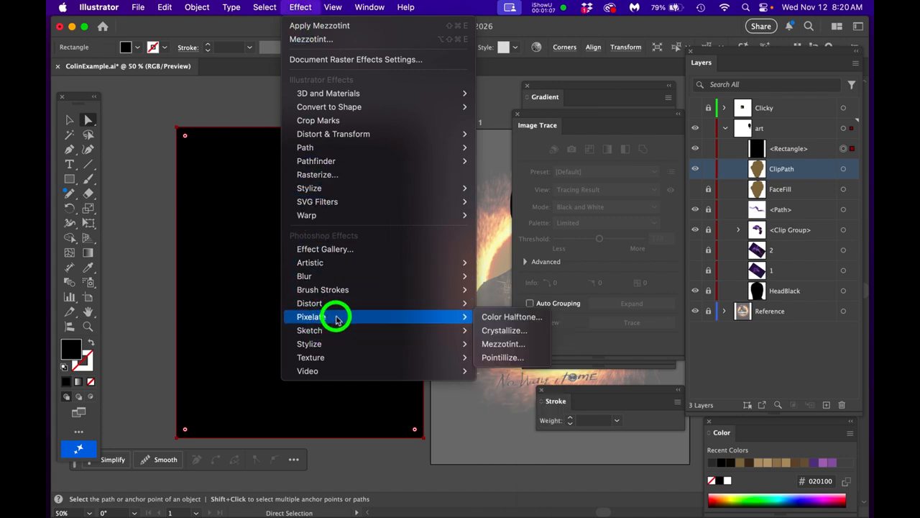
pyautogui.click(503, 344)
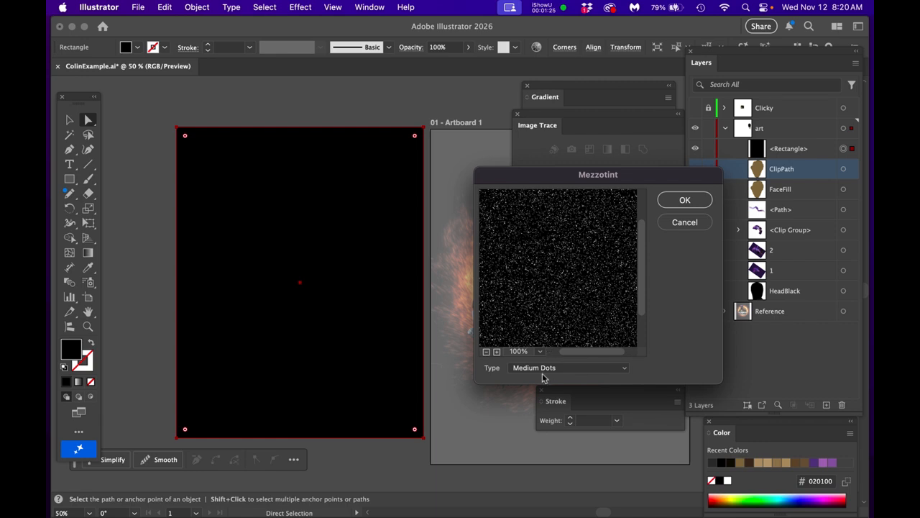
pyautogui.moveTo(543, 370); pyautogui.dragTo(544, 381)
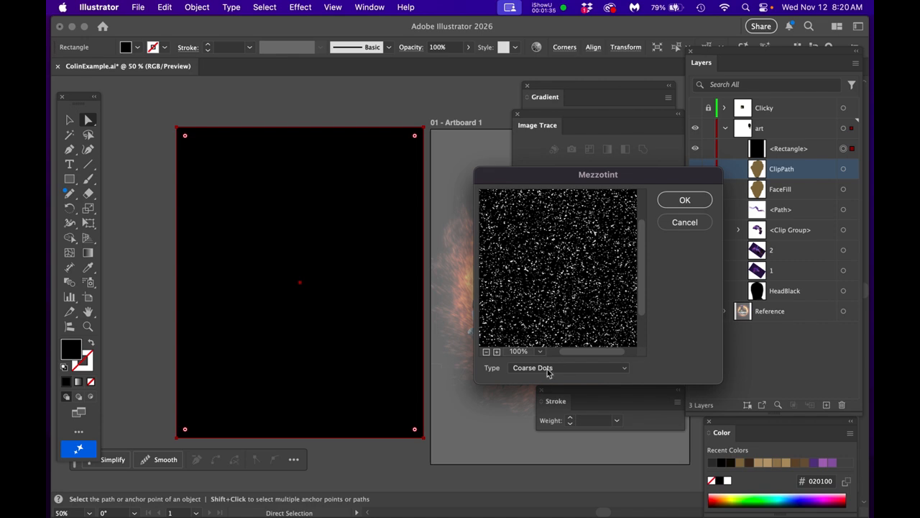
pyautogui.moveTo(547, 371); pyautogui.dragTo(547, 360)
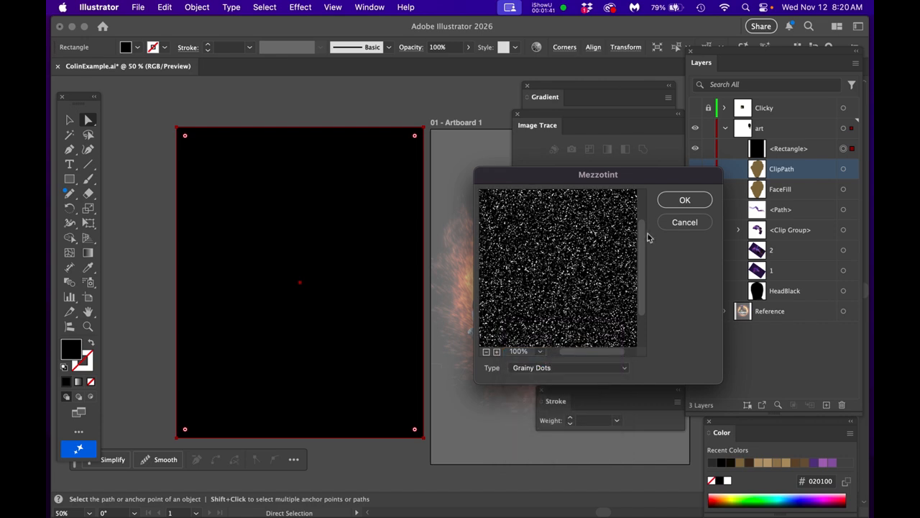
pyautogui.click(692, 202)
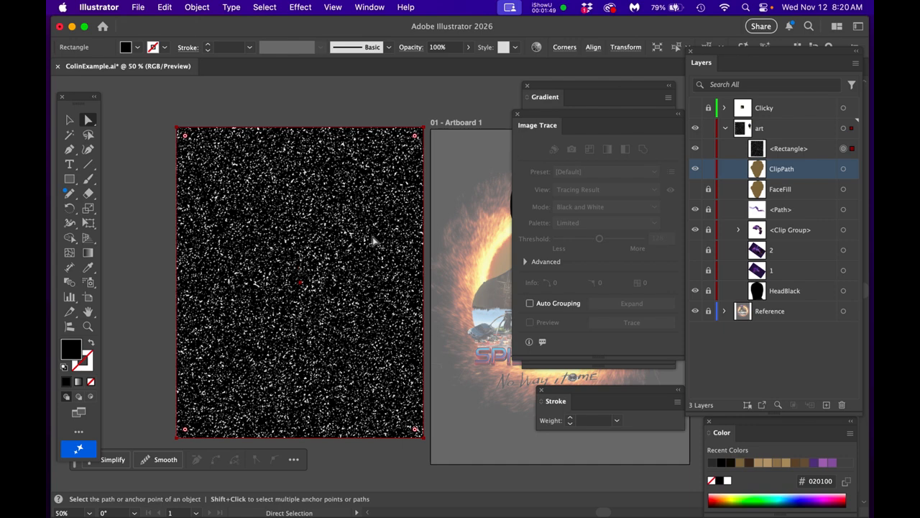
# - Rasterize the speckled rectangle in RGB at Medium (150 ppi) resolution with a white background
pyautogui.moveTo(558, 117)
pyautogui.mouseDown()
pyautogui.moveTo(521, 128)
pyautogui.moveTo(507, 108)
pyautogui.mouseUp()
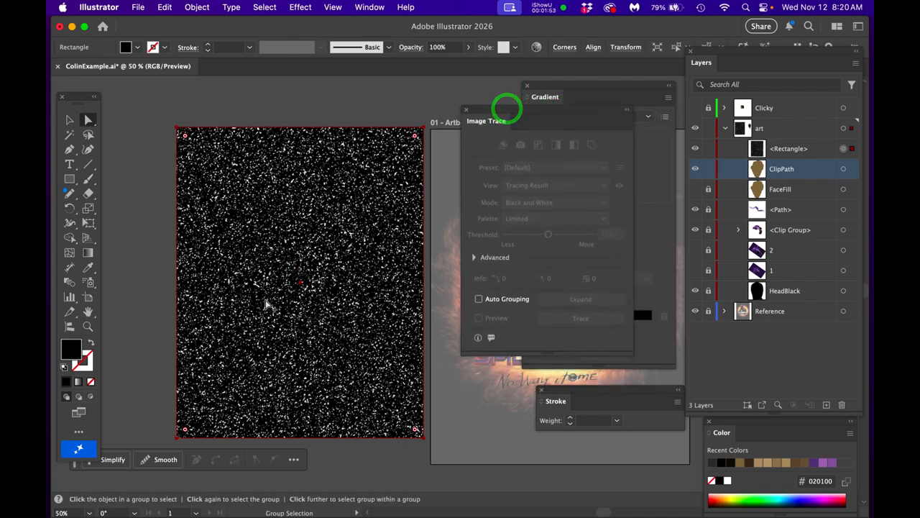
pyautogui.keyDown('alt'); pyautogui.scroll(5, 287, 296); pyautogui.keyUp('alt')
pyautogui.scroll(2, 288, 295)
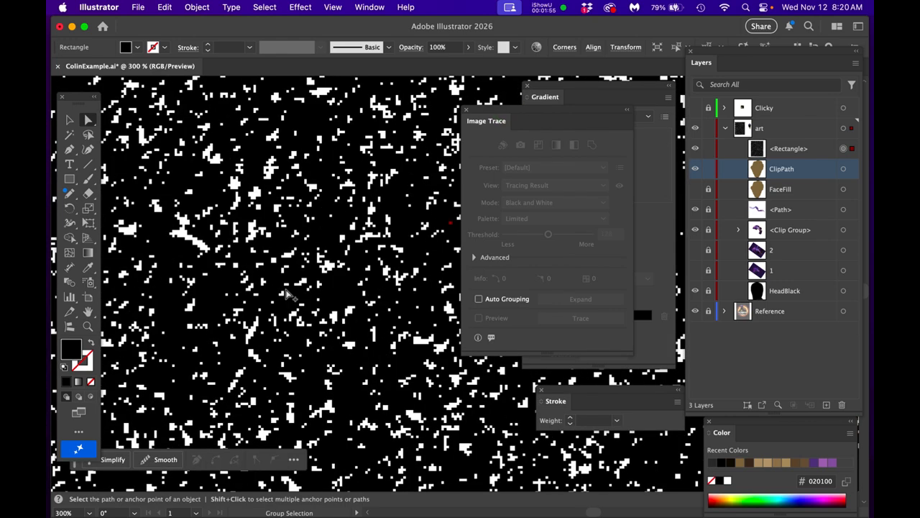
pyautogui.scroll(-3, 288, 294)
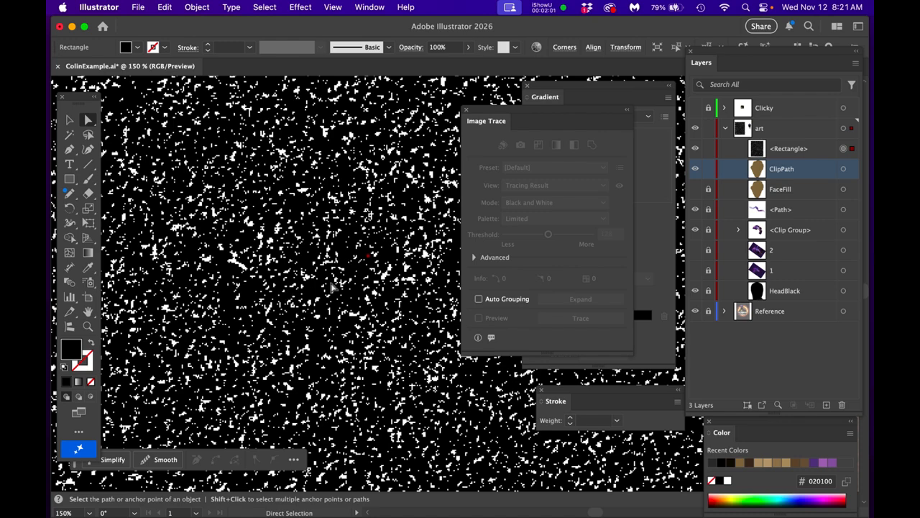
pyautogui.scroll(-4, 287, 253)
pyautogui.moveTo(304, 234); pyautogui.dragTo(272, 259)
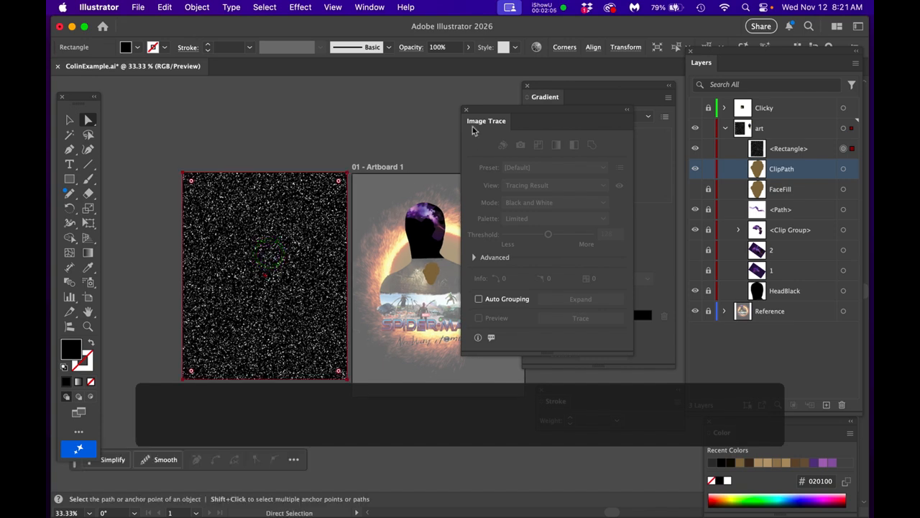
pyautogui.moveTo(488, 115)
pyautogui.mouseDown()
pyautogui.moveTo(458, 117)
pyautogui.moveTo(437, 101)
pyautogui.moveTo(436, 108)
pyautogui.mouseUp()
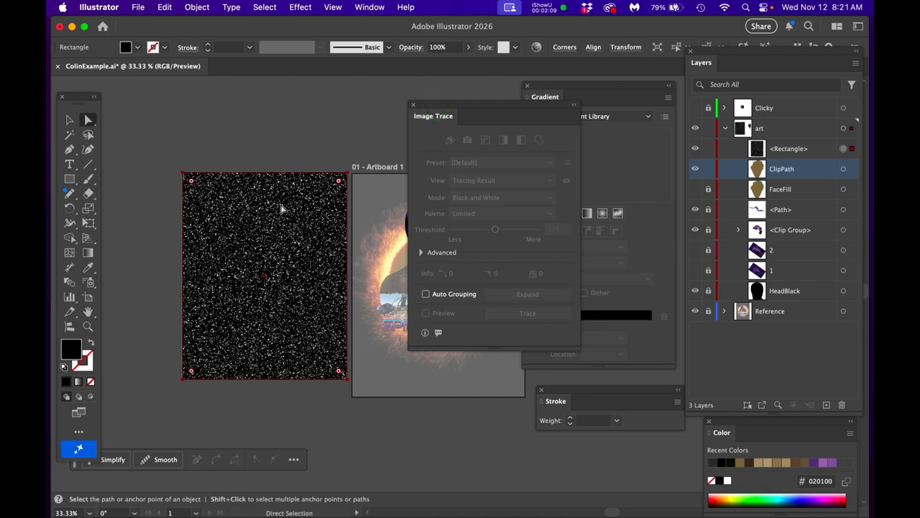
pyautogui.moveTo(195, 7); pyautogui.dragTo(190, 231)
pyautogui.moveTo(544, 251); pyautogui.dragTo(514, 282)
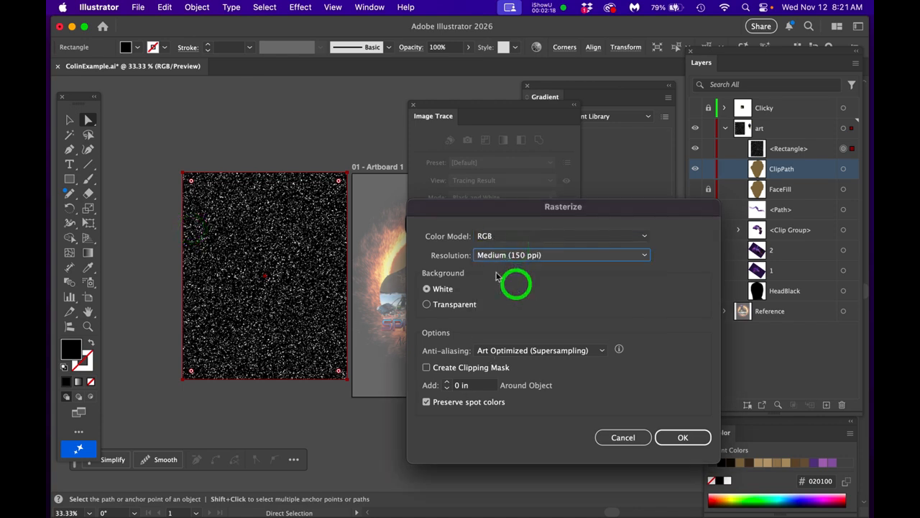
pyautogui.click(681, 439)
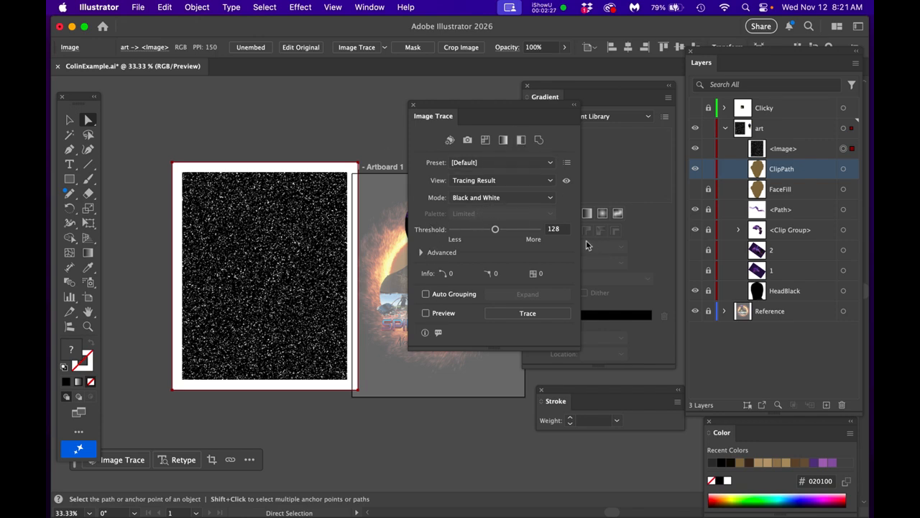
# - Trace the rasterized speckle image in Black and White mode with a threshold of 2
pyautogui.doubleClick(546, 229)
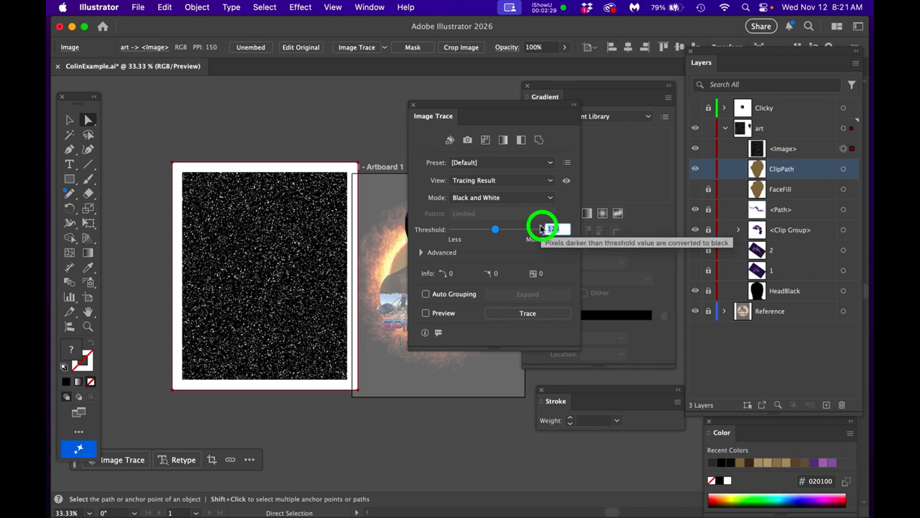
pyautogui.write('2')
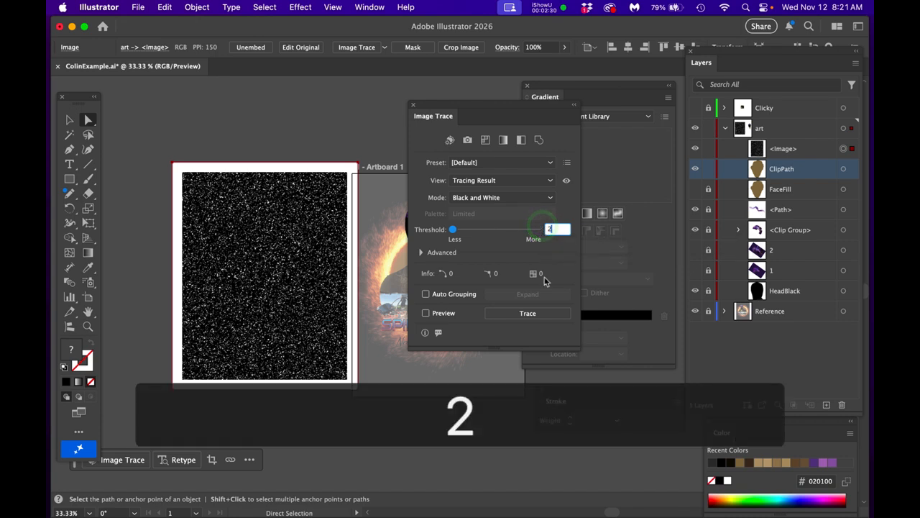
pyautogui.click(527, 318)
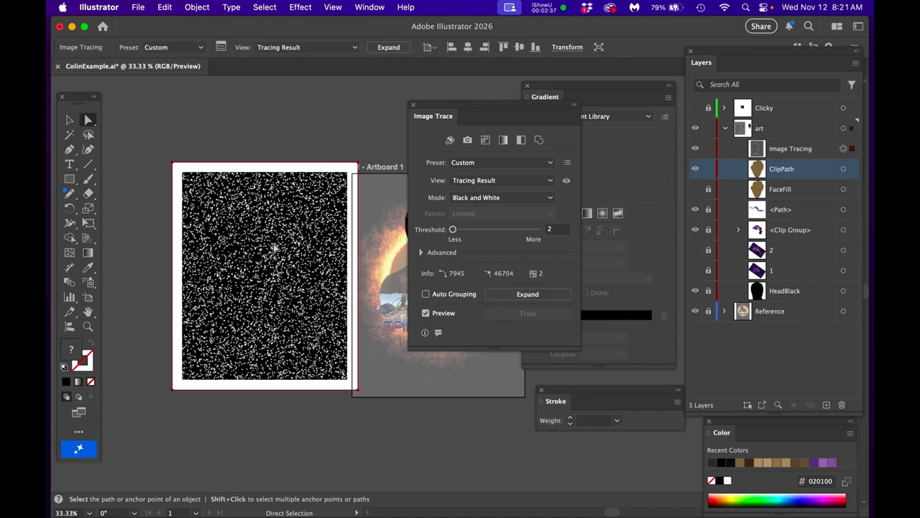
# - Expand the speckle image tracing into vector paths, including both object and fill
pyautogui.scroll(5, 272, 255)
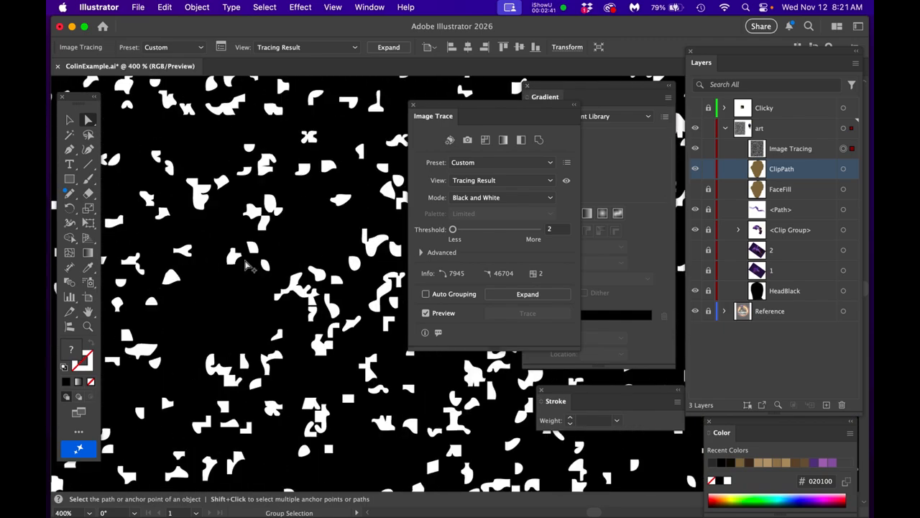
pyautogui.scroll(-2, 244, 266)
pyautogui.scroll(-4, 245, 266)
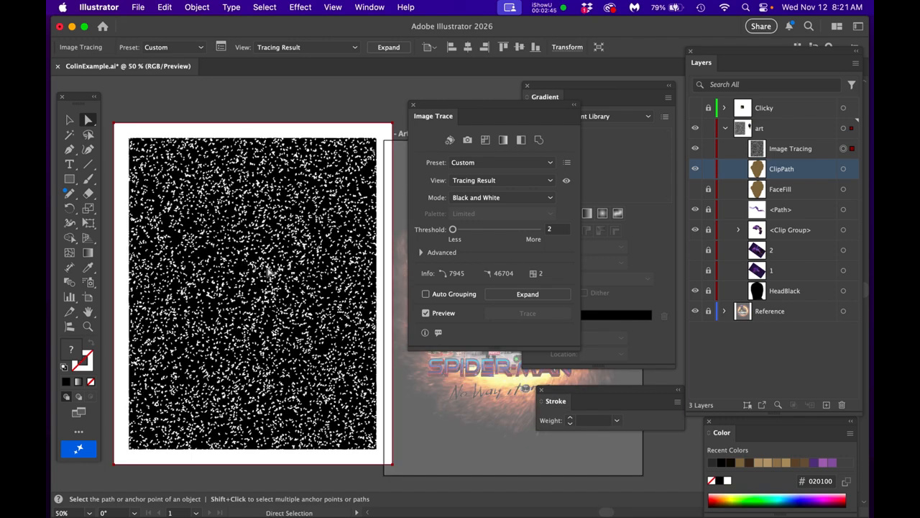
pyautogui.click(204, 8)
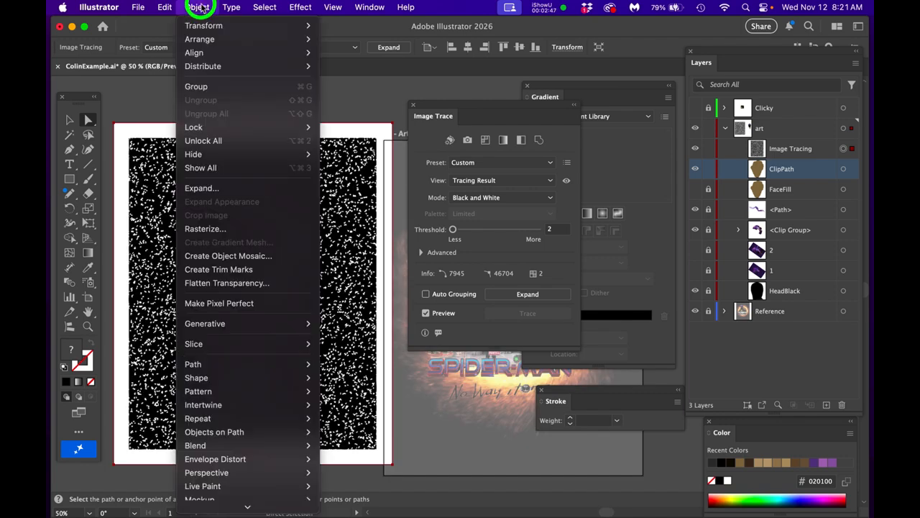
pyautogui.click(217, 189)
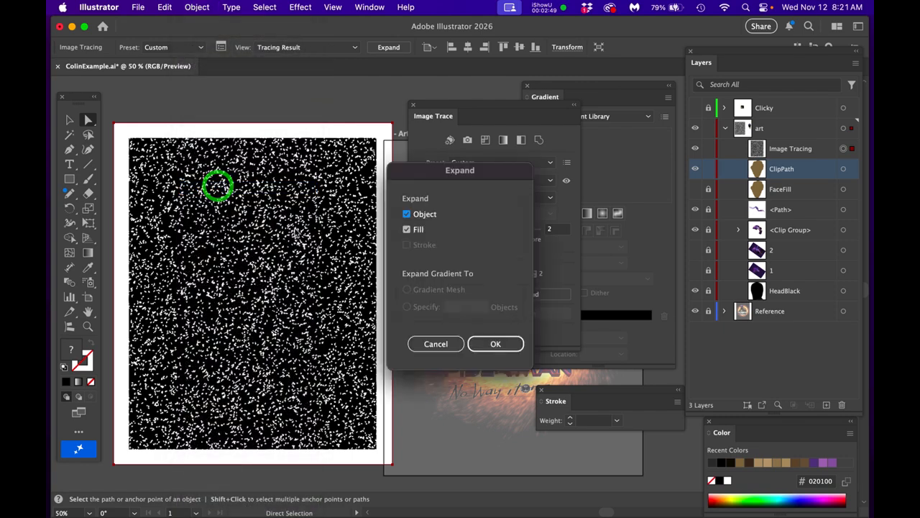
pyautogui.click(493, 343)
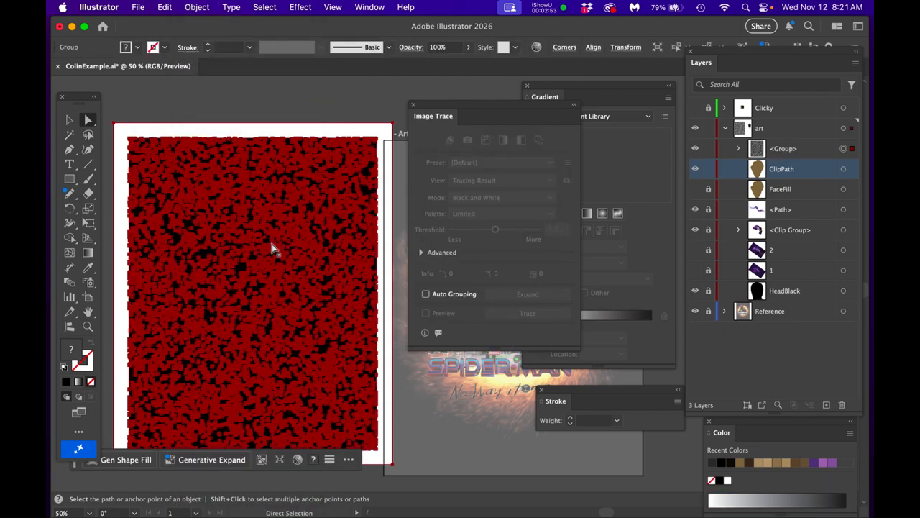
pyautogui.scroll(5, 272, 243)
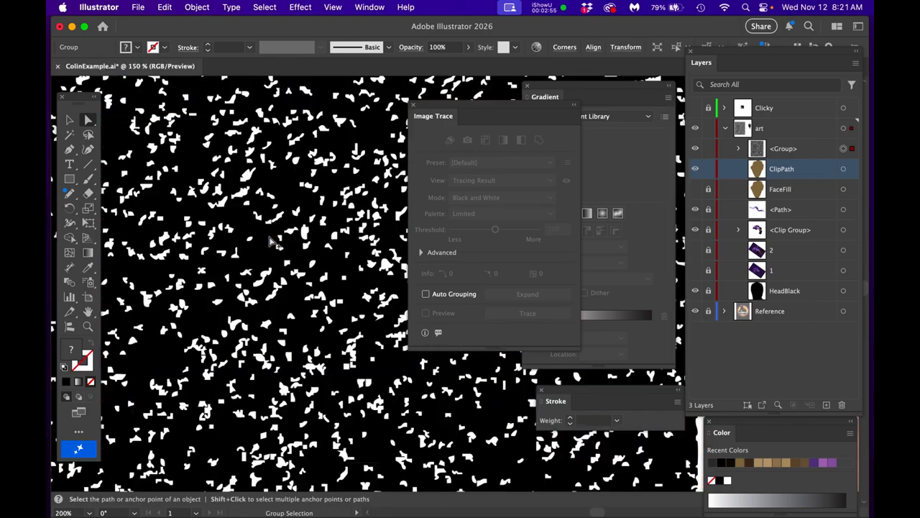
# - Delete the white border path surrounding the expanded black-and-white speckle artwork
pyautogui.scroll(-6, 272, 242)
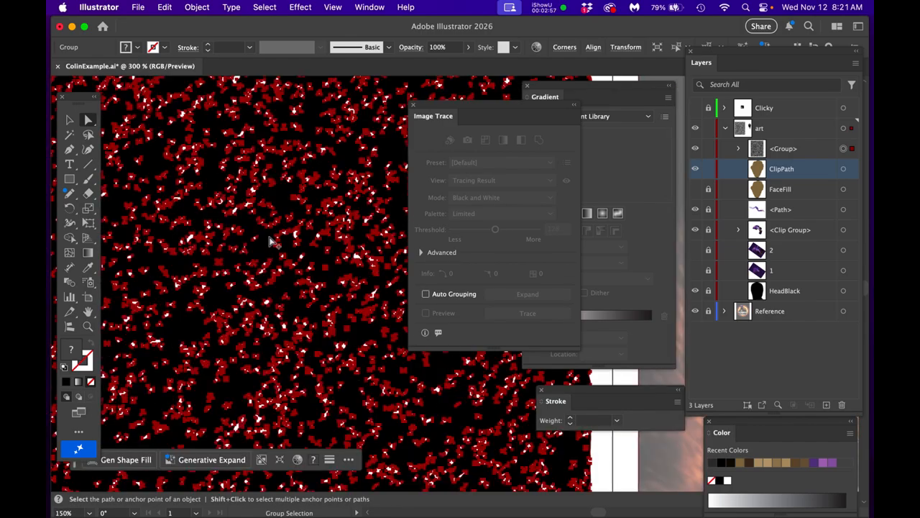
pyautogui.click(89, 119)
pyautogui.click(176, 126)
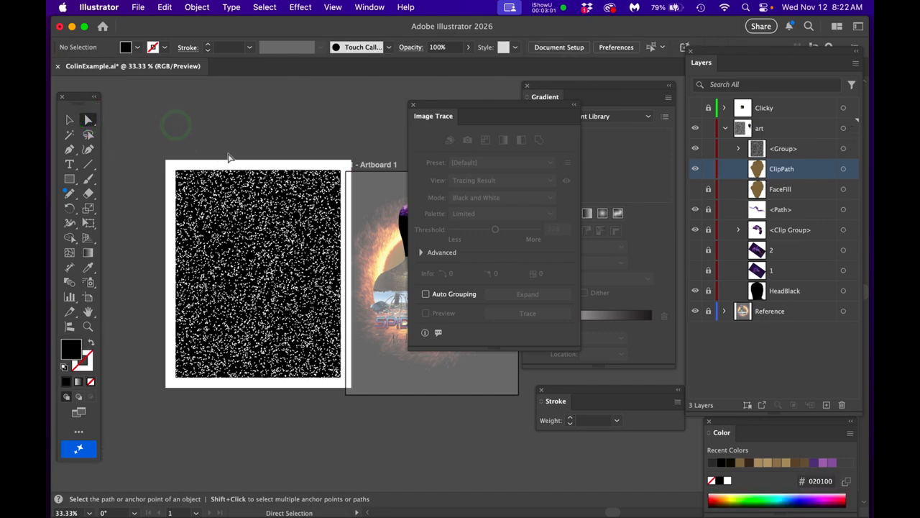
pyautogui.scroll(1, 154, 154)
pyautogui.click(475, 106)
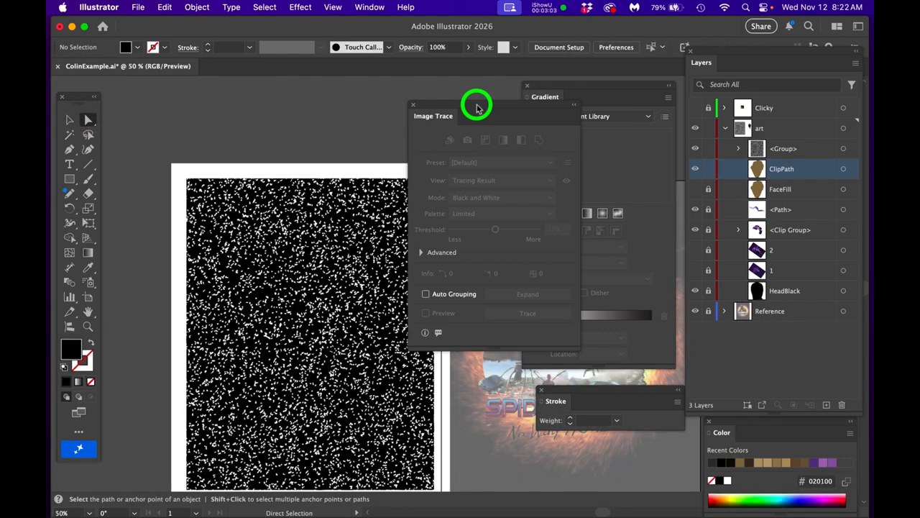
pyautogui.scroll(1, 275, 285)
pyautogui.scroll(1, 276, 285)
pyautogui.scroll(-1, 275, 285)
pyautogui.click(158, 133)
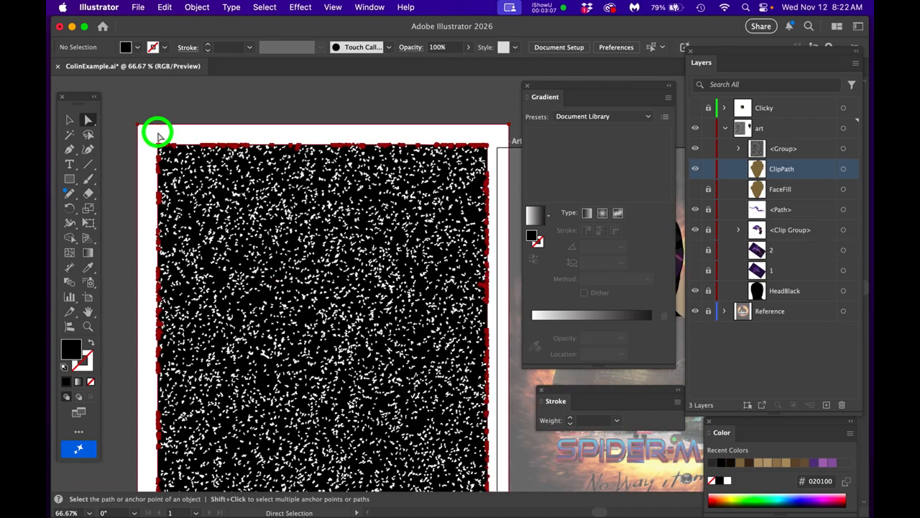
pyautogui.press('Delete')
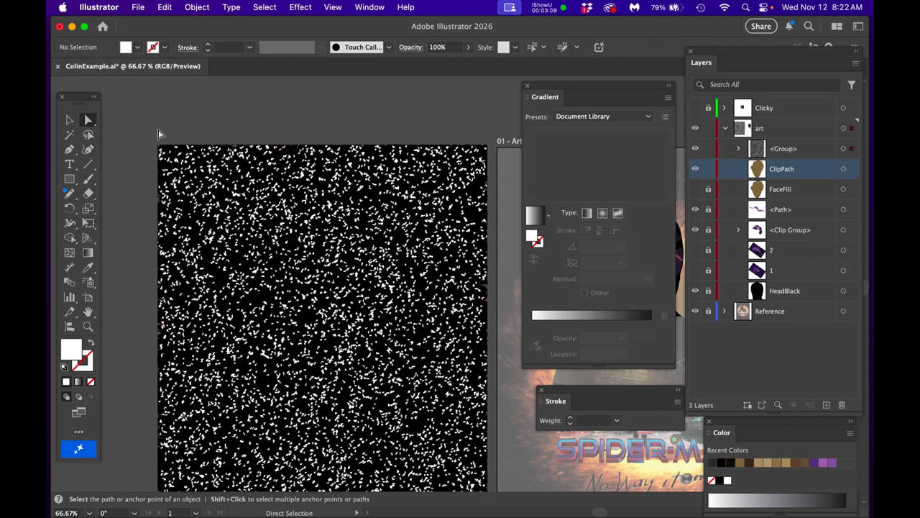
# - Delete the black background path so that only the white speckles remain in the traced group
pyautogui.click(291, 153)
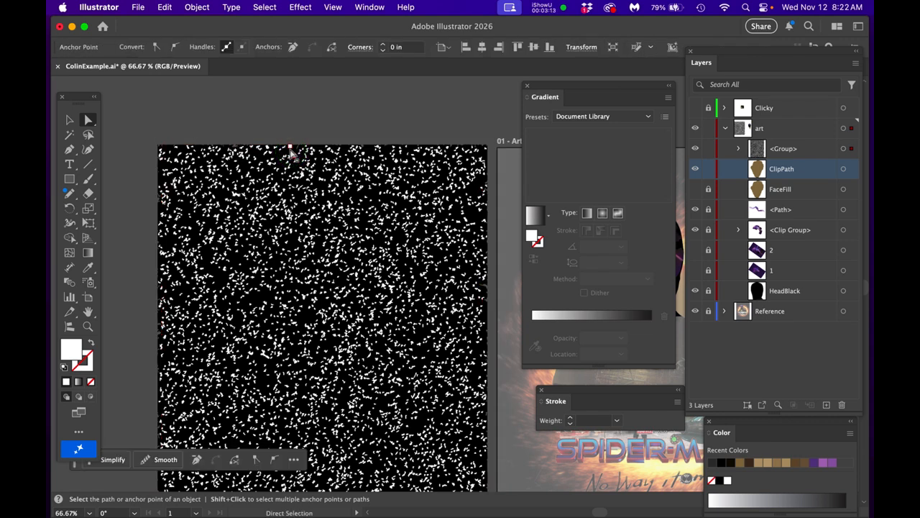
pyautogui.scroll(2, 291, 153)
pyautogui.click(286, 156)
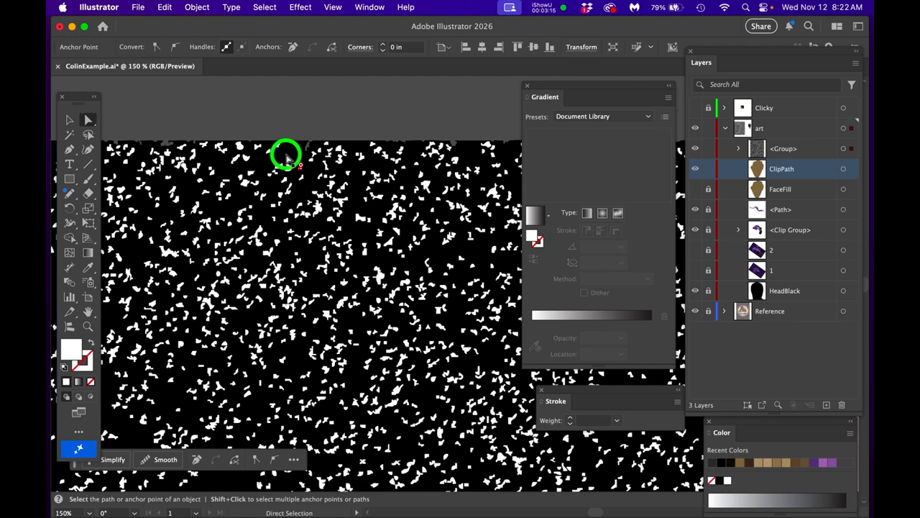
pyautogui.press('Delete')
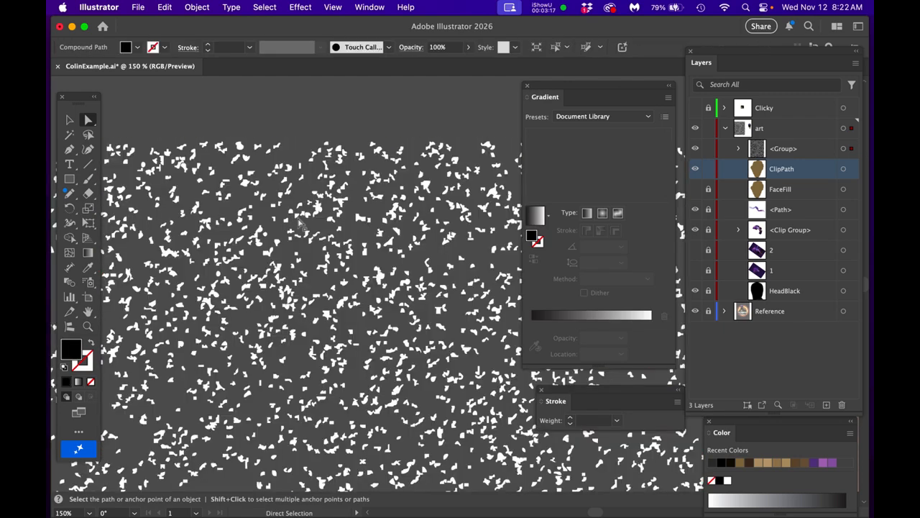
pyautogui.scroll(-3, 302, 230)
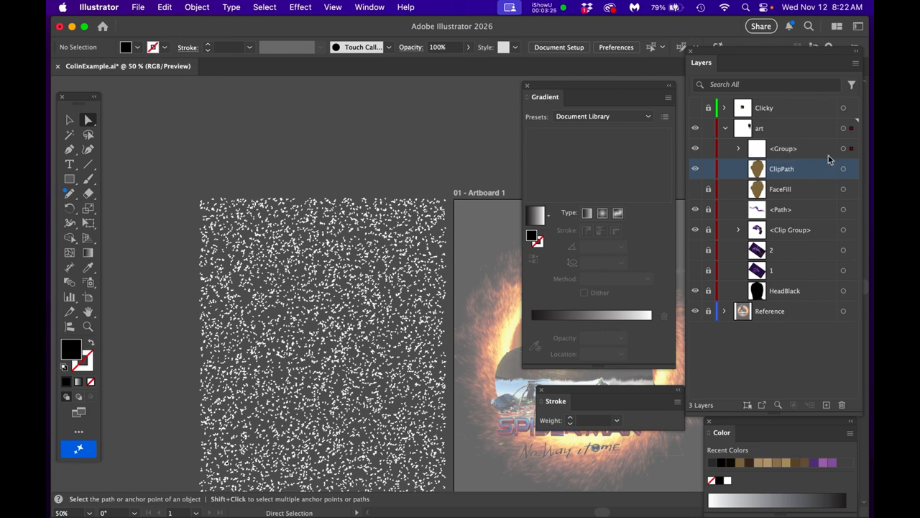
# - Identify the speckle group by toggling its visibility, and fill the whole group with dark brown 564026
pyautogui.click(784, 150)
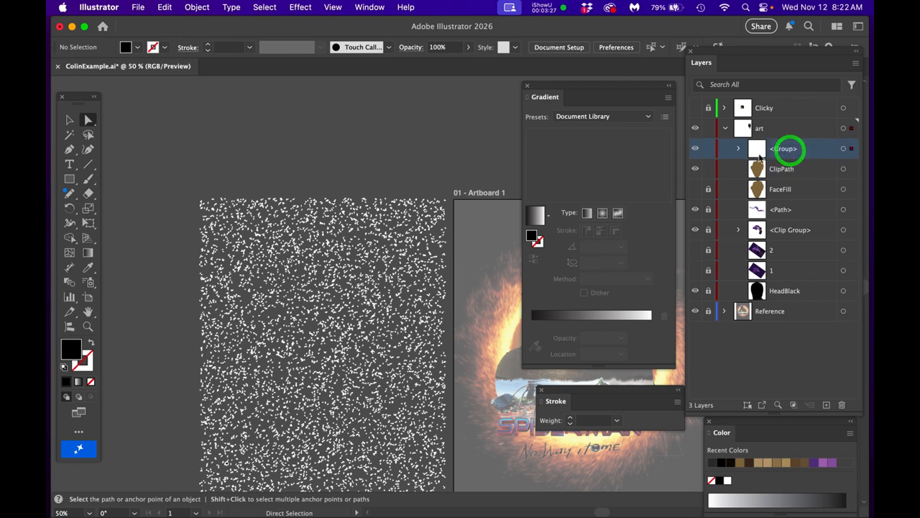
pyautogui.click(700, 148)
pyautogui.click(696, 151)
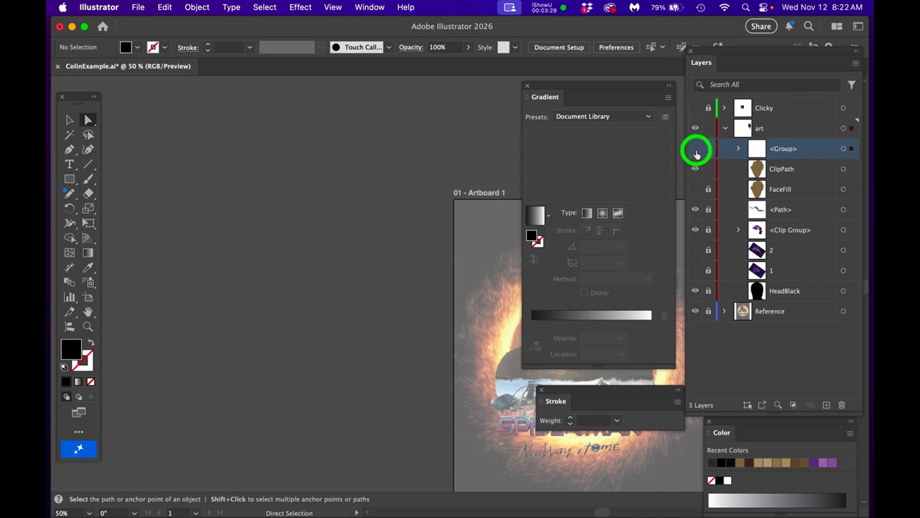
pyautogui.click(696, 151)
pyautogui.click(843, 149)
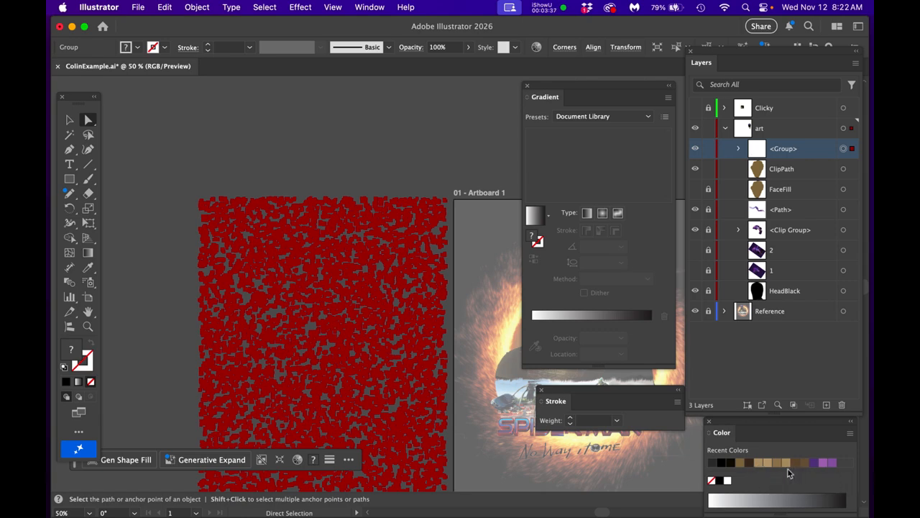
pyautogui.click(808, 464)
pyautogui.doubleClick(70, 350)
pyautogui.moveTo(637, 193); pyautogui.dragTo(629, 203)
pyautogui.click(817, 103)
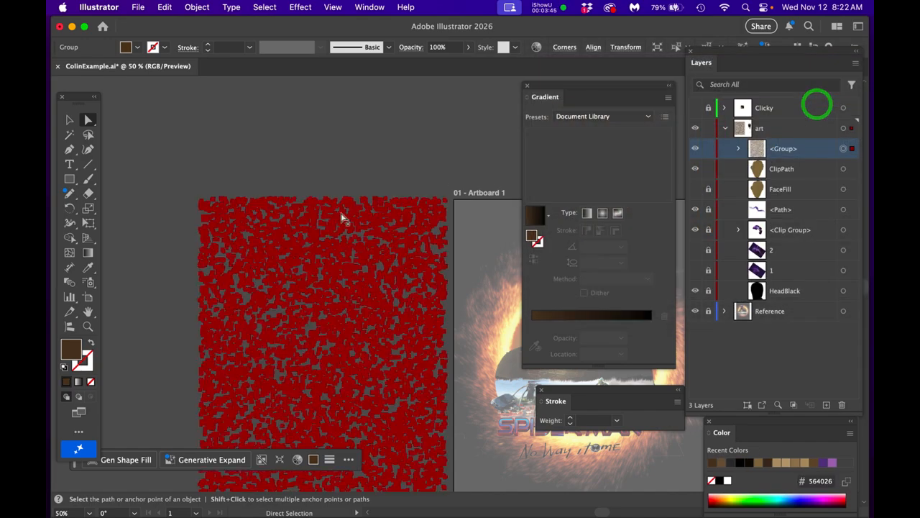
# - Scale the brown speckle group beside the artboard uniformly to 20%
pyautogui.moveTo(314, 203); pyautogui.dragTo(248, 170)
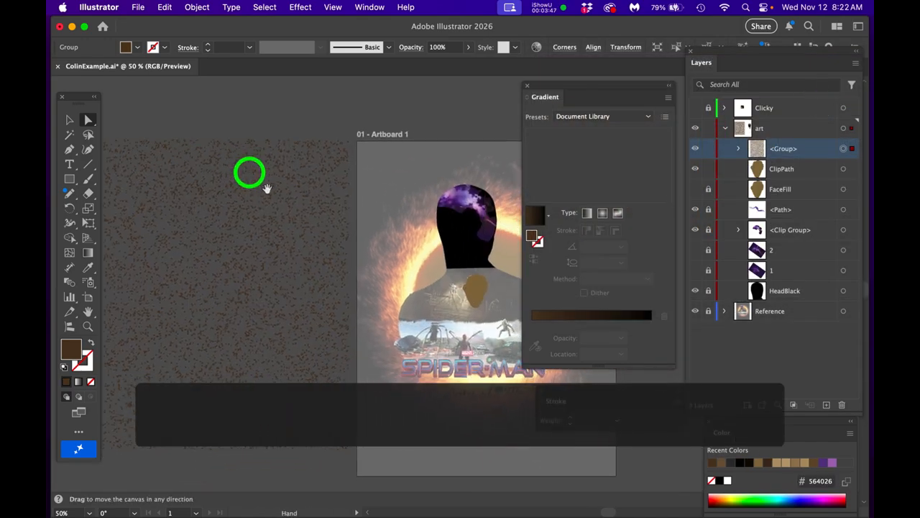
pyautogui.moveTo(318, 189); pyautogui.dragTo(245, 174)
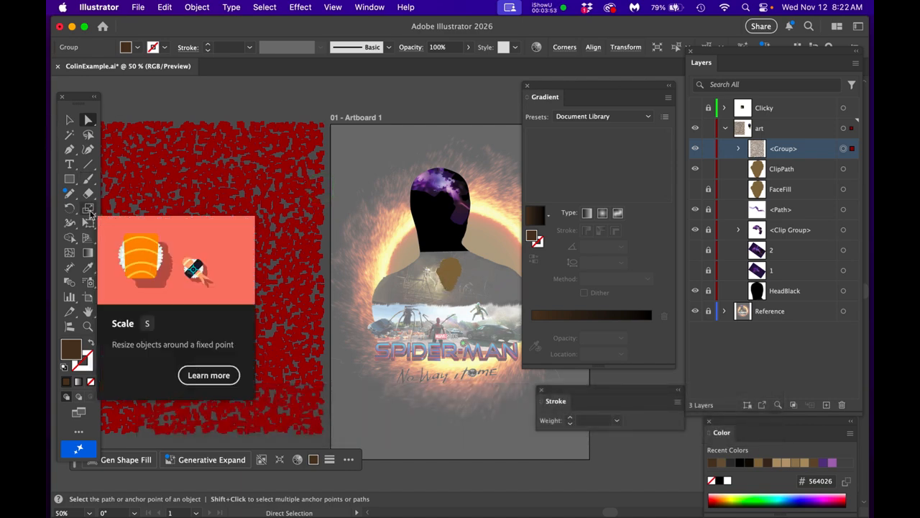
pyautogui.doubleClick(87, 209)
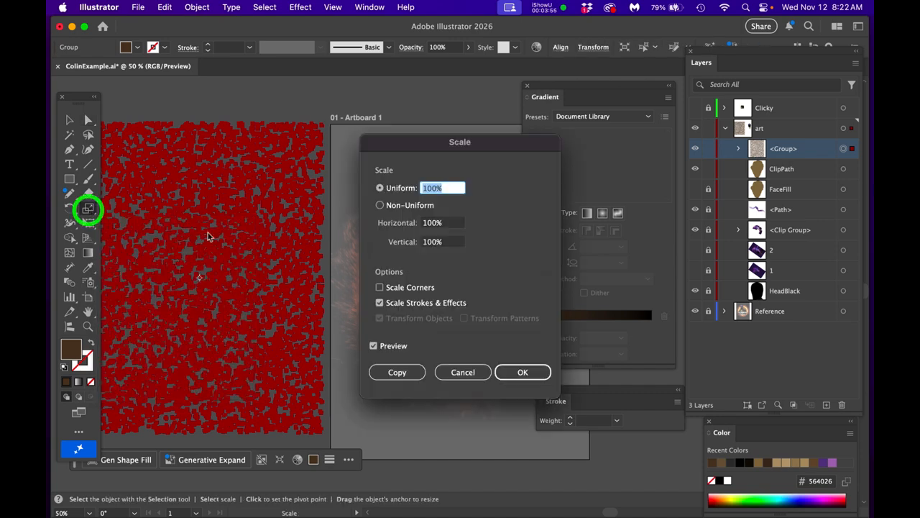
pyautogui.write('20')
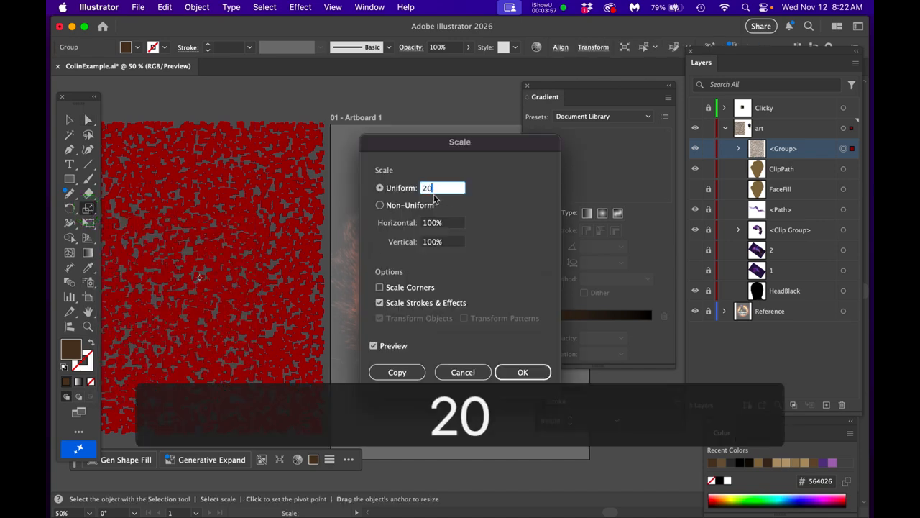
pyautogui.press('Return')
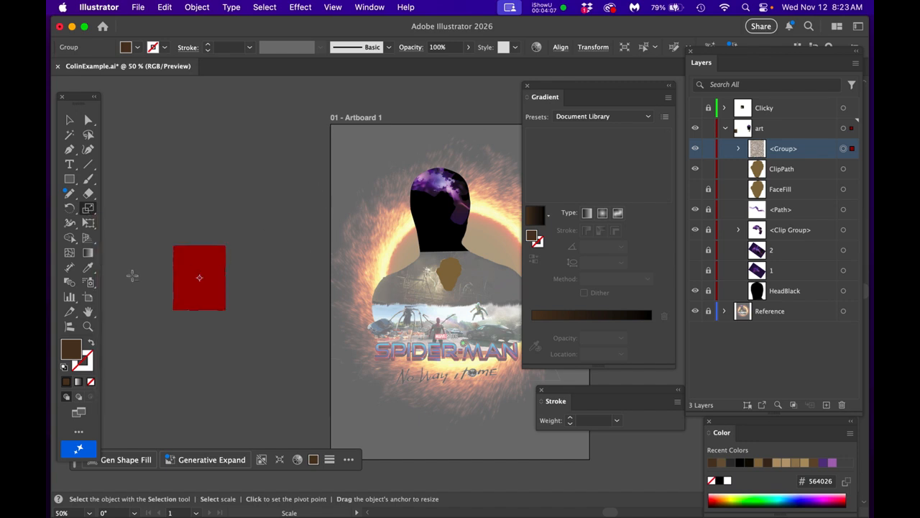
# - Reduce the speckle group further with a uniform scale of 80%
pyautogui.scroll(2, 132, 275)
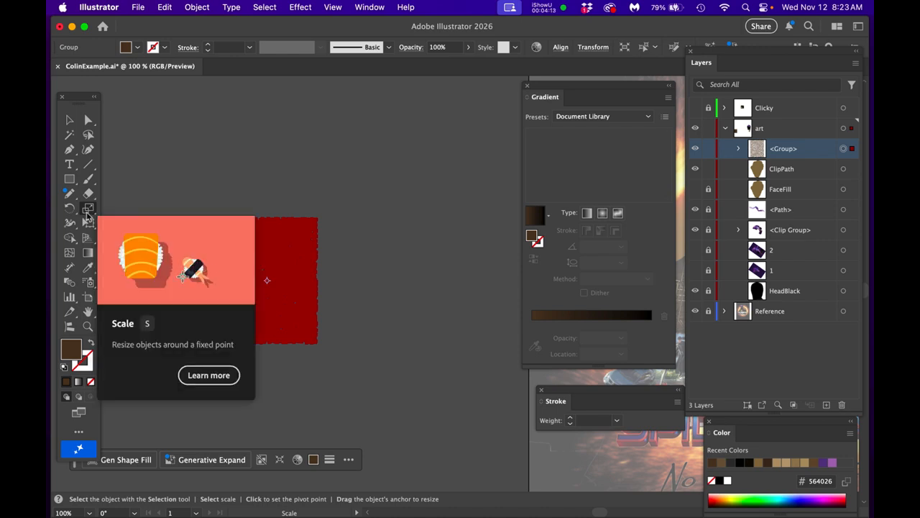
pyautogui.click(87, 211)
pyautogui.doubleClick(88, 210)
pyautogui.doubleClick(422, 182)
pyautogui.write('80')
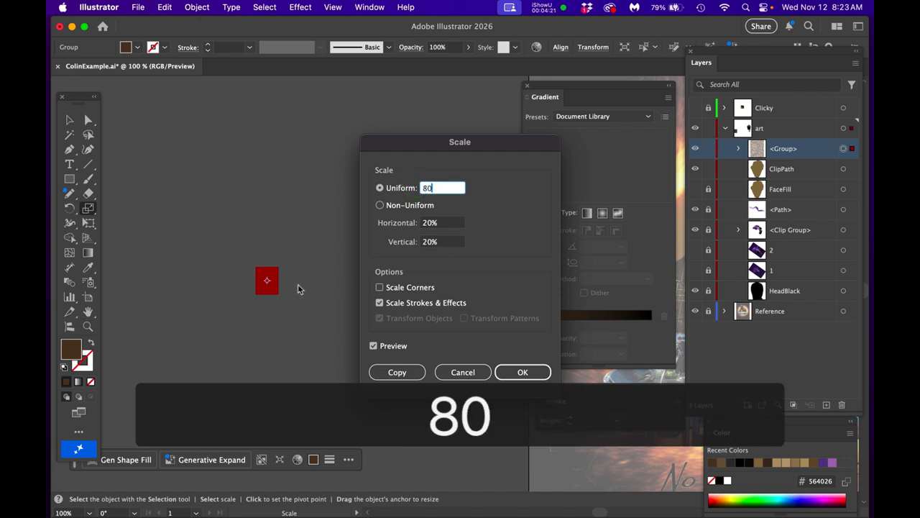
pyautogui.press('Return')
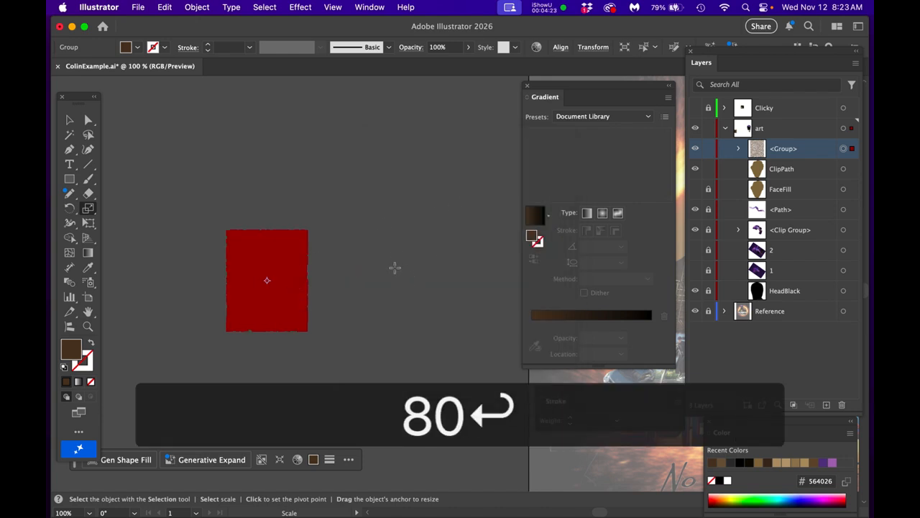
# - Cut the speckle group from beside the artboard and paste it near the brown face shape
pyautogui.press('super+x')
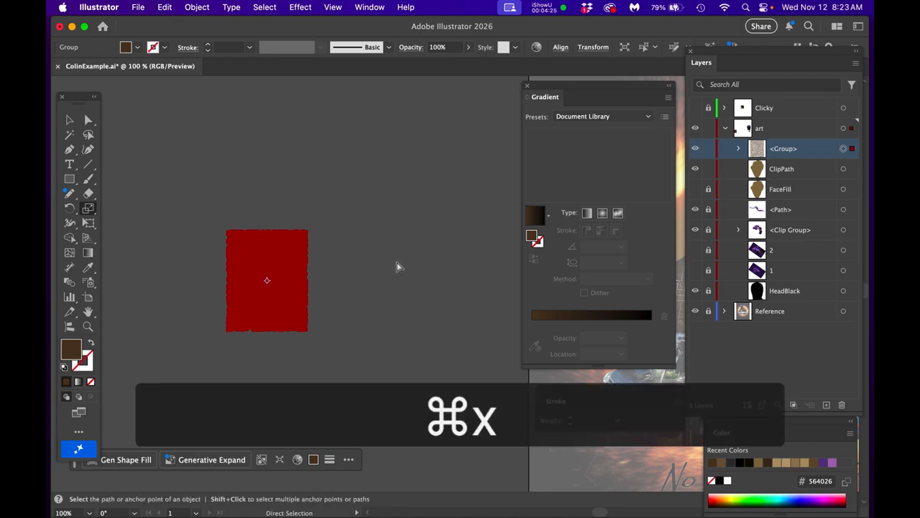
pyautogui.moveTo(449, 230); pyautogui.dragTo(250, 247)
pyautogui.moveTo(379, 262); pyautogui.dragTo(206, 258)
pyautogui.scroll(5, 449, 303)
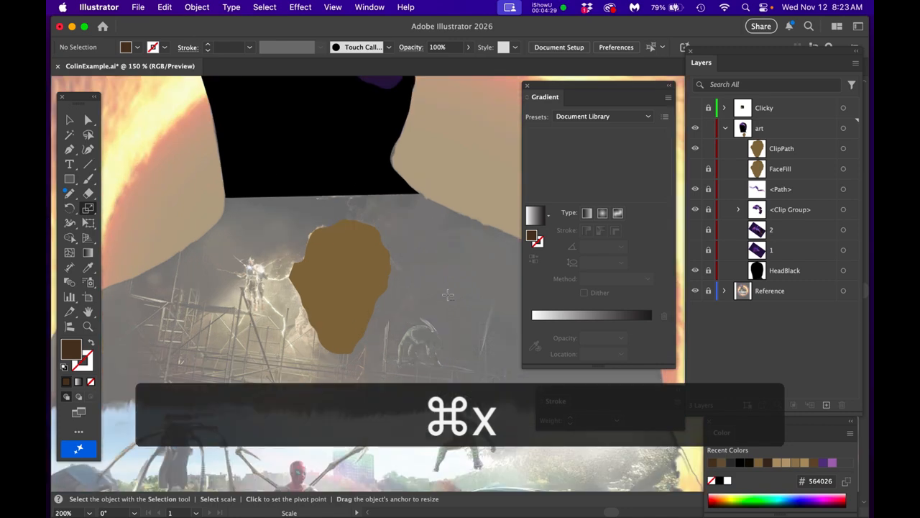
pyautogui.scroll(1, 343, 309)
pyautogui.moveTo(400, 313); pyautogui.dragTo(414, 323)
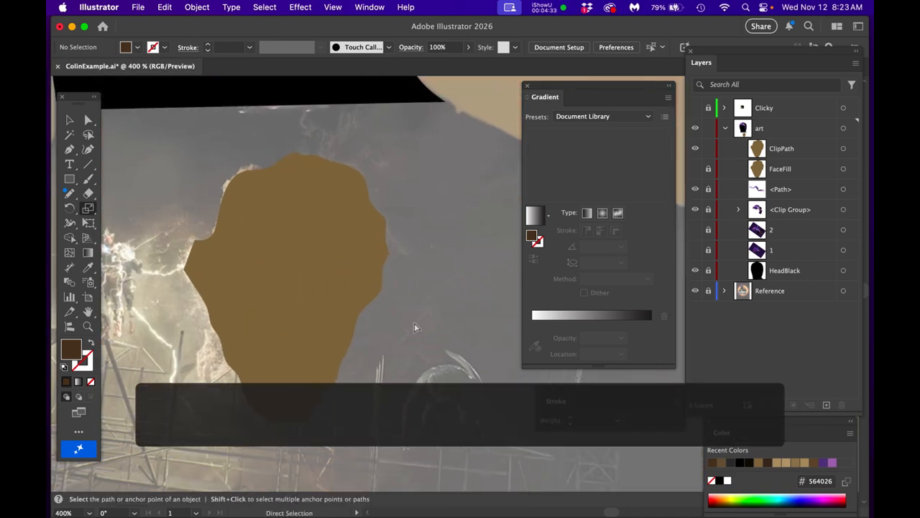
pyautogui.press('super+v')
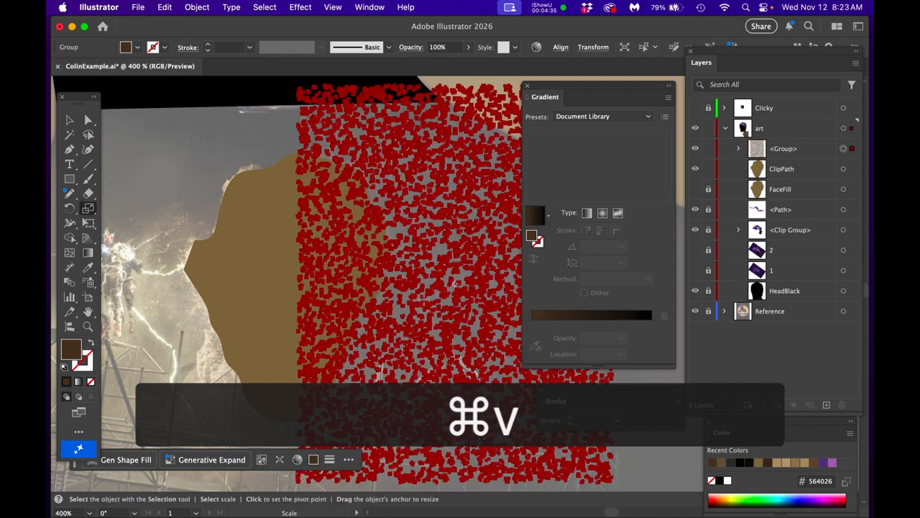
# - Move the pasted speckle group so that it covers the whole brown face shape
pyautogui.press('e')
pyautogui.moveTo(448, 240); pyautogui.dragTo(298, 257)
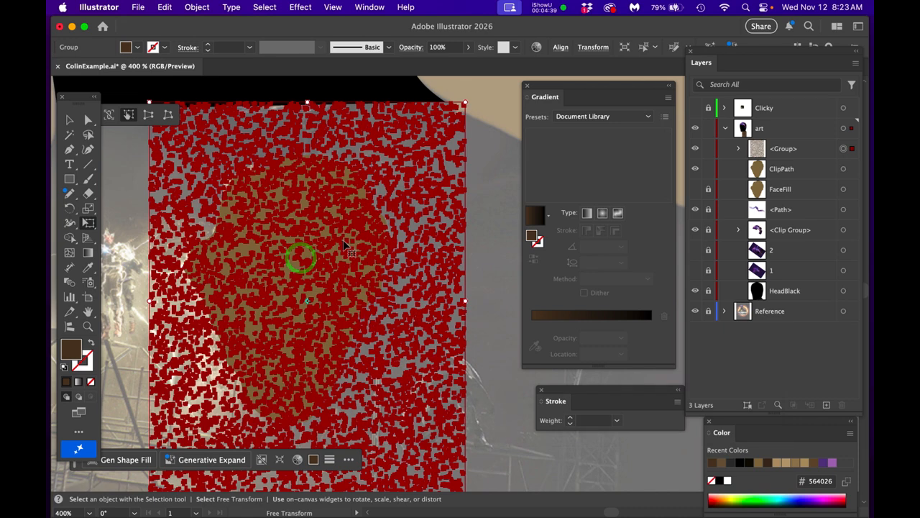
pyautogui.scroll(-1, 343, 247)
pyautogui.moveTo(343, 247); pyautogui.dragTo(326, 250)
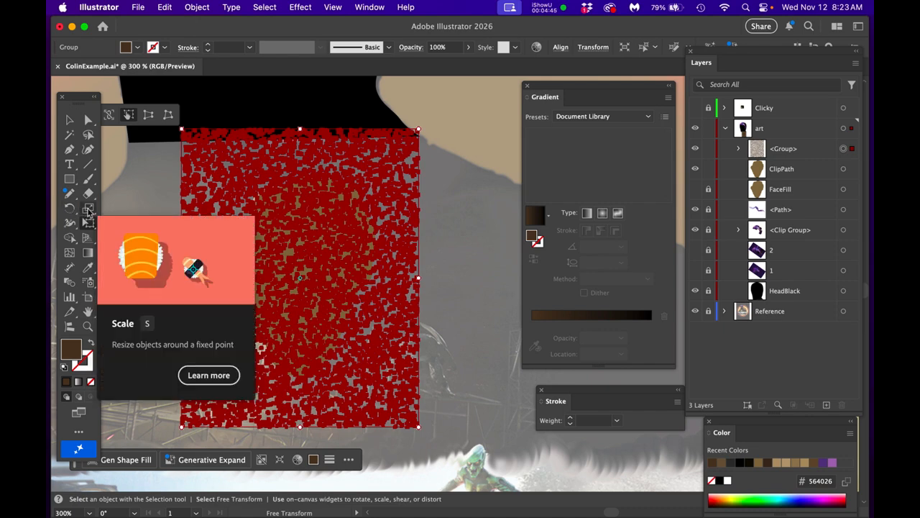
# - Shrink the speckle group over the face with a uniform scale of 80%, followed by another of 90%
pyautogui.doubleClick(88, 209)
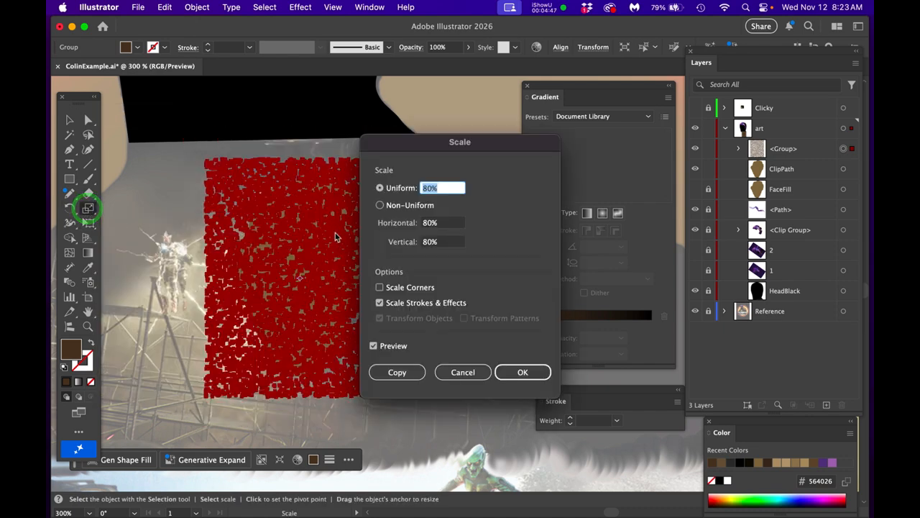
pyautogui.click(515, 371)
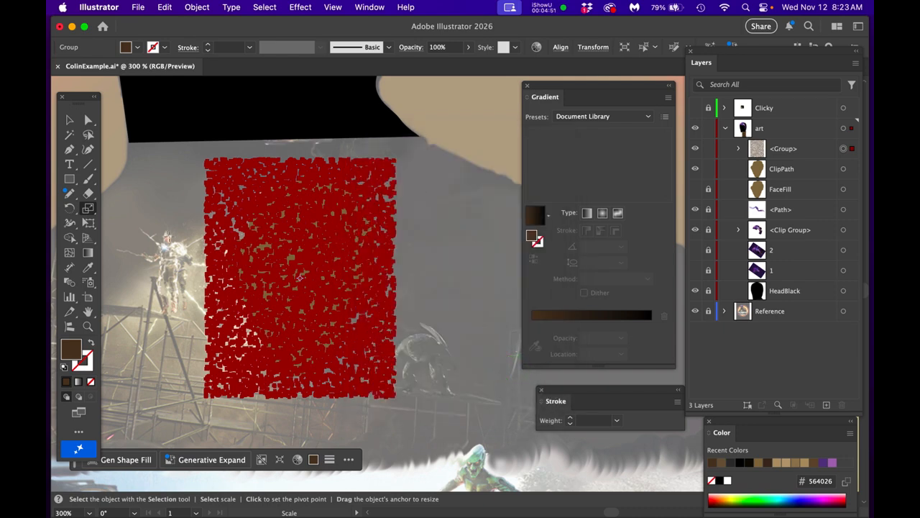
pyautogui.doubleClick(88, 209)
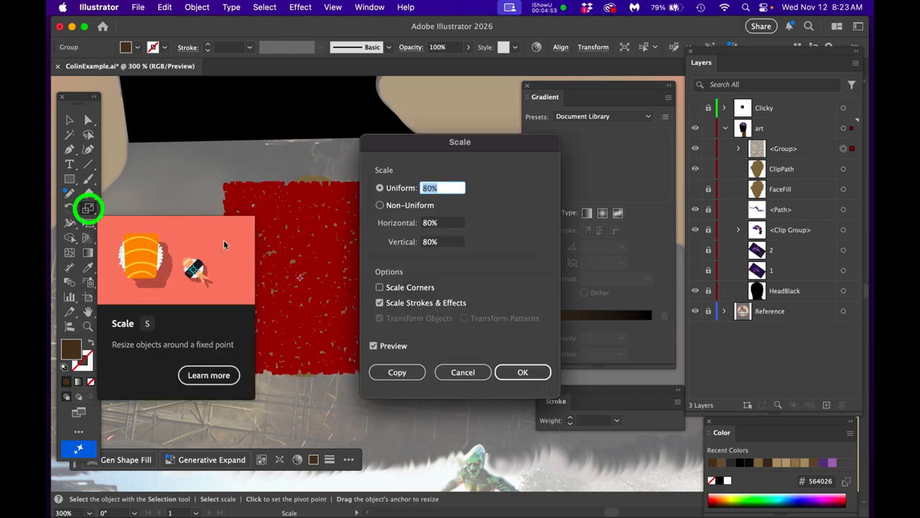
pyautogui.write('90')
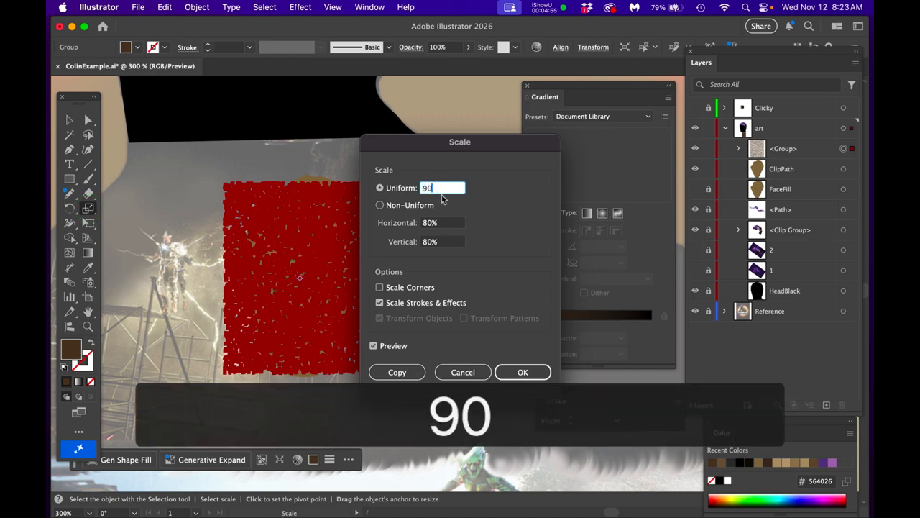
pyautogui.press('Return')
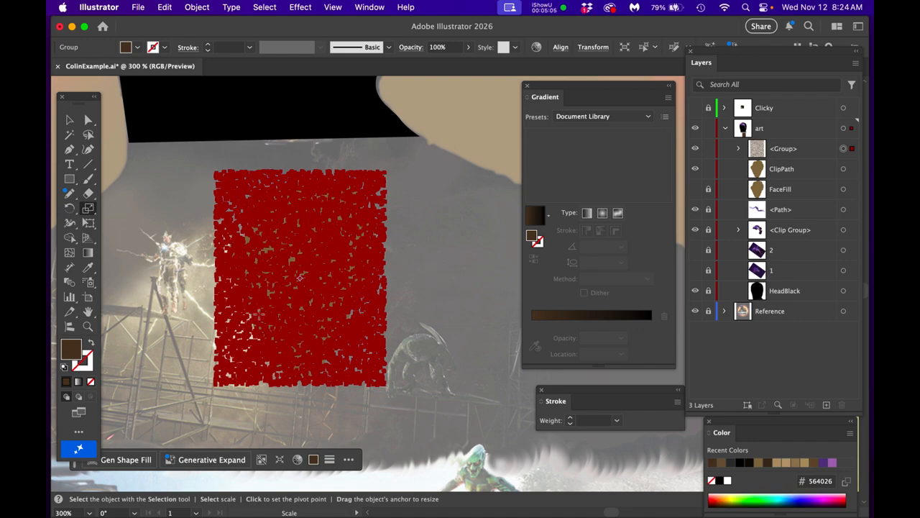
# - Deselect the speckle group and inspect the size and density of the speckles over the brown face shape
pyautogui.scroll(5, 258, 313)
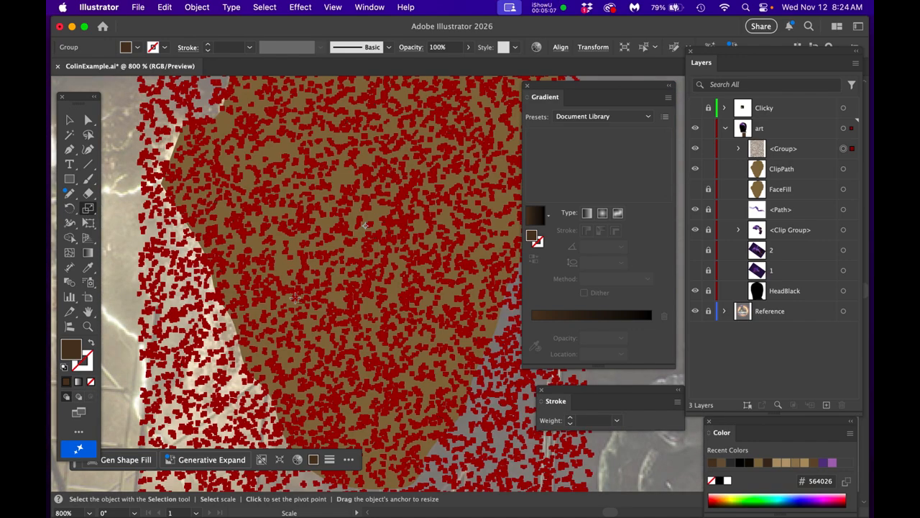
pyautogui.press('a')
pyautogui.click(123, 177)
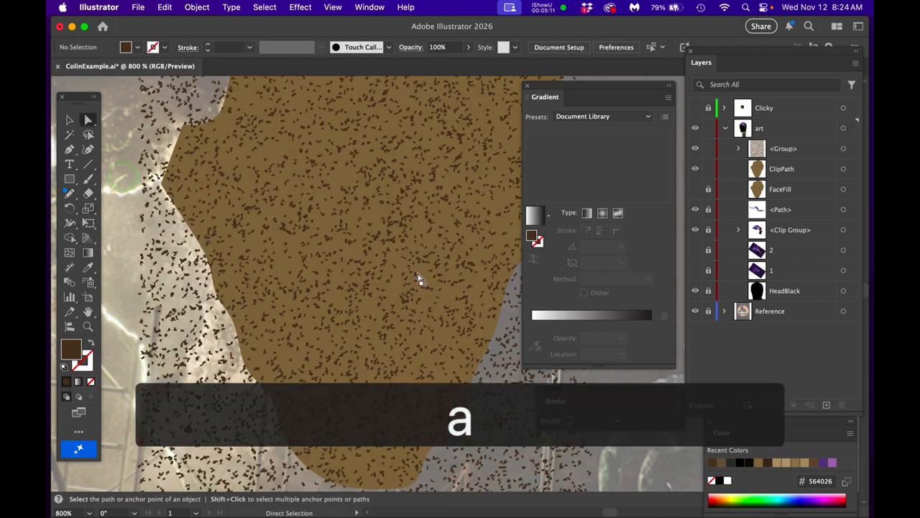
pyautogui.press('alt')
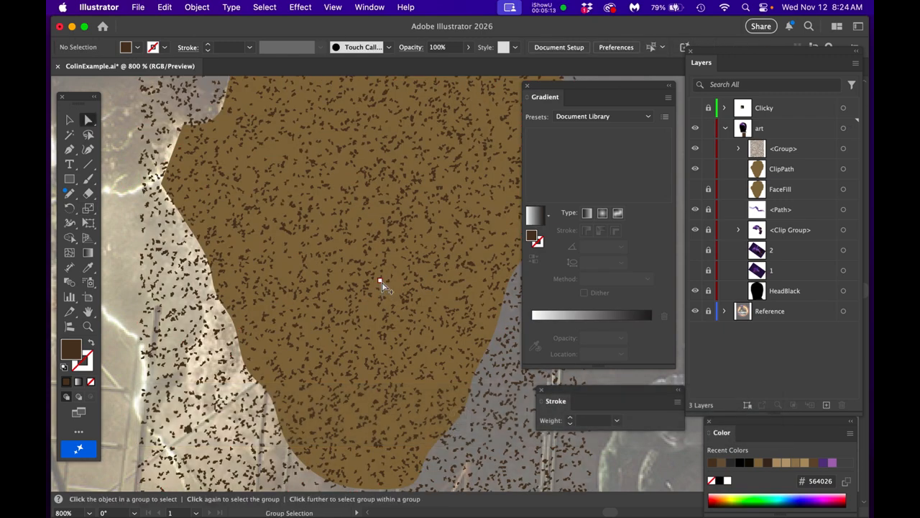
# - Move ClipPath directly above the speckle group in the stacking order and make a clipping mask from the two
pyautogui.scroll(-4, 381, 281)
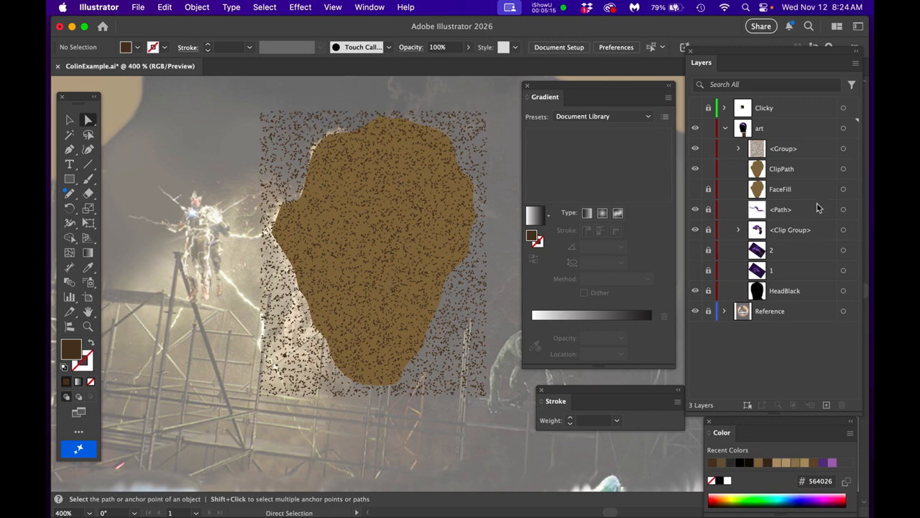
pyautogui.moveTo(800, 174); pyautogui.dragTo(793, 140)
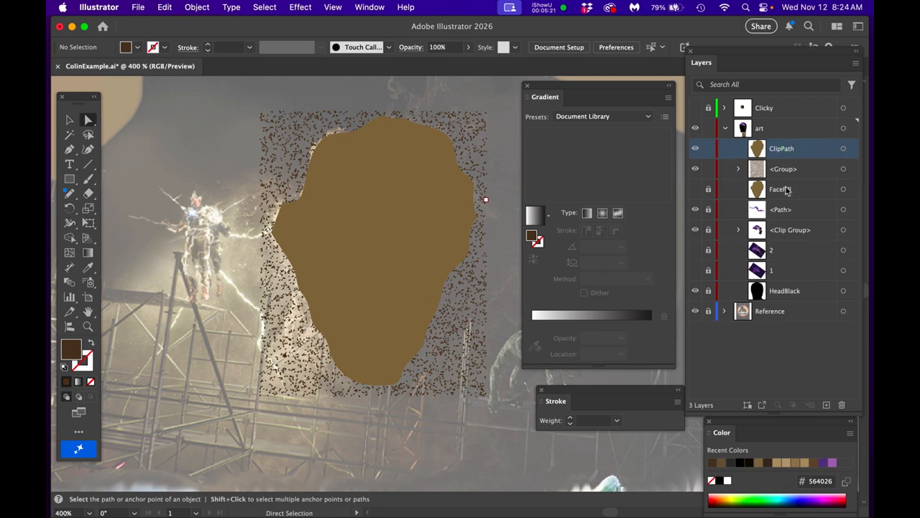
pyautogui.click(844, 148)
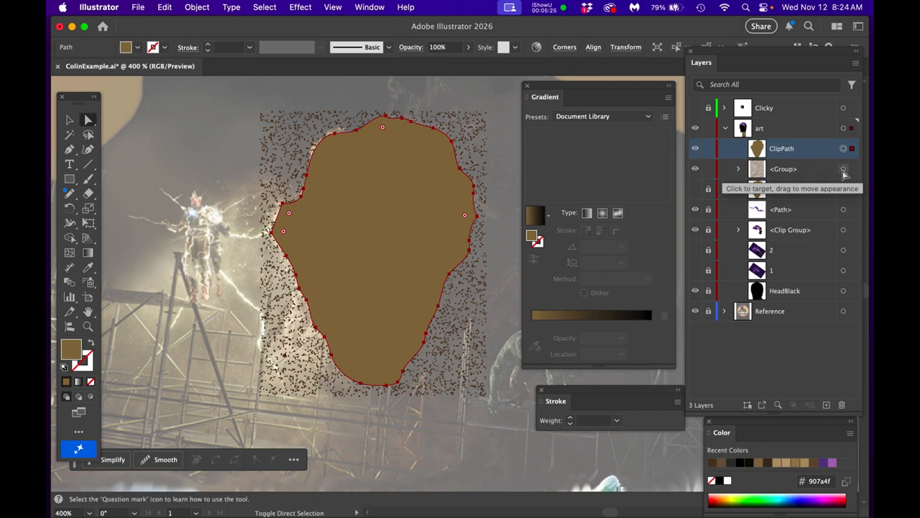
pyautogui.keyDown('shift'); pyautogui.click(844, 169); pyautogui.keyUp('shift')
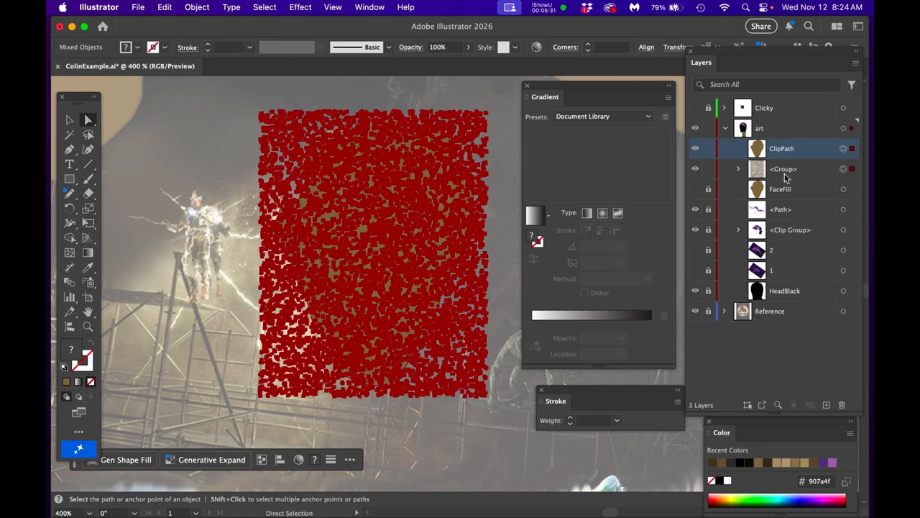
pyautogui.press('super+7')
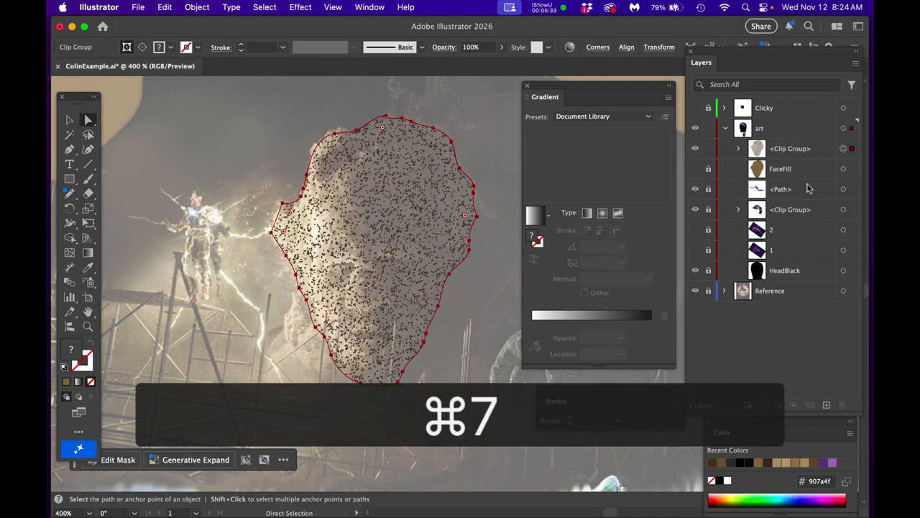
pyautogui.scroll(2, 392, 189)
pyautogui.scroll(-1, 392, 189)
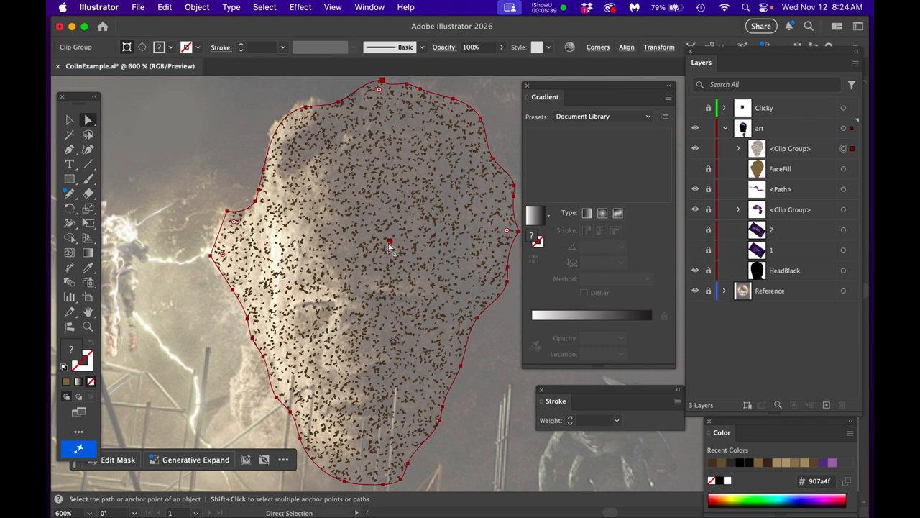
# - Show the FaceFill shape and set the opacity of the clipped speckle group to 50%
pyautogui.click(694, 170)
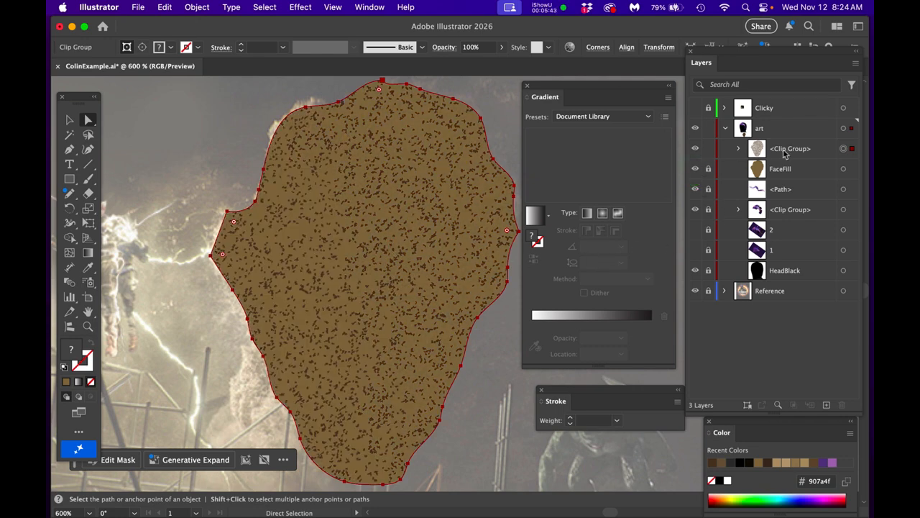
pyautogui.click(844, 148)
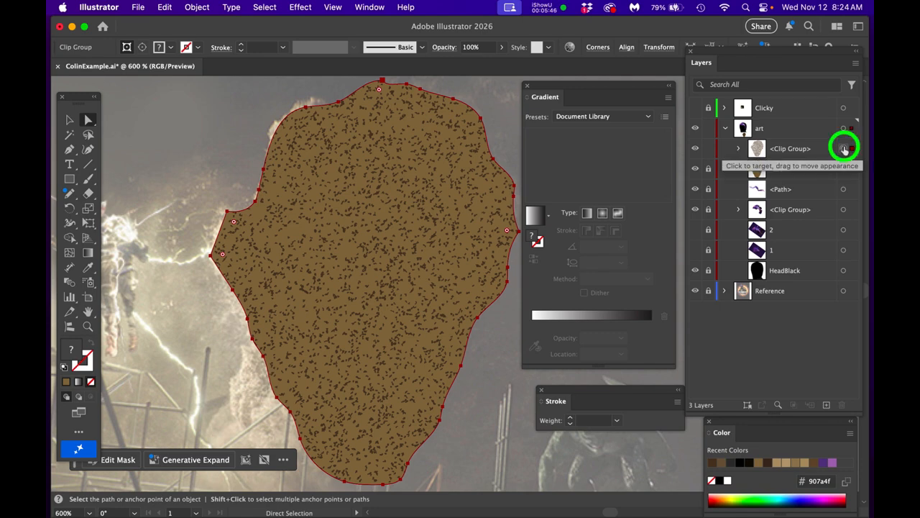
pyautogui.click(472, 47)
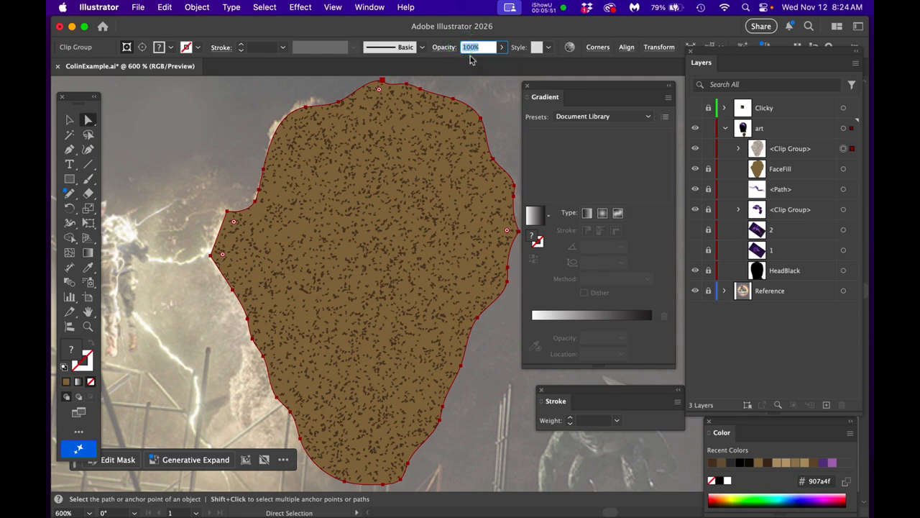
pyautogui.write('50')
pyautogui.press('Return')
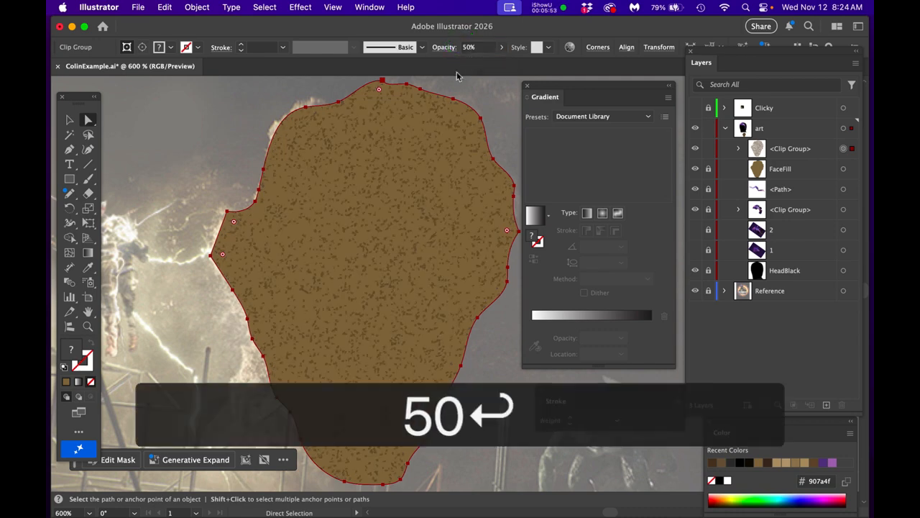
# - Duplicate the clipped speckle group, lock the lower copy and select the upper one
pyautogui.click(813, 149)
pyautogui.moveTo(827, 405); pyautogui.dragTo(825, 405)
pyautogui.click(710, 171)
pyautogui.click(844, 149)
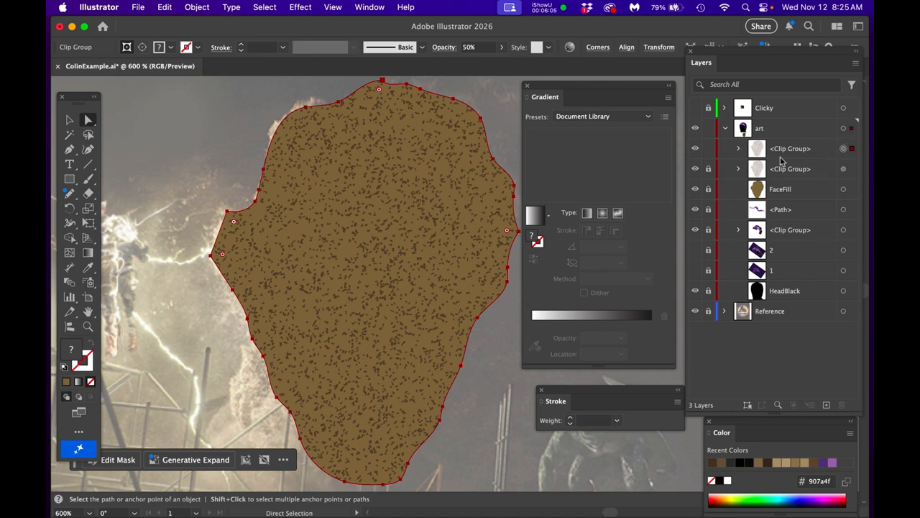
pyautogui.click(844, 151)
# - Recolour the speckles inside the upper clip group to light peach, ffd7ab
pyautogui.scroll(1, 388, 218)
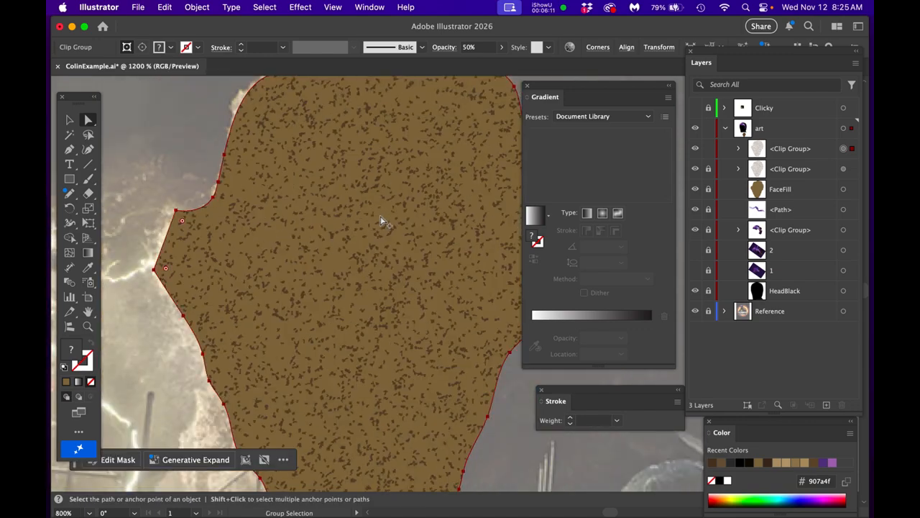
pyautogui.press('space')
pyautogui.moveTo(424, 216); pyautogui.dragTo(363, 236)
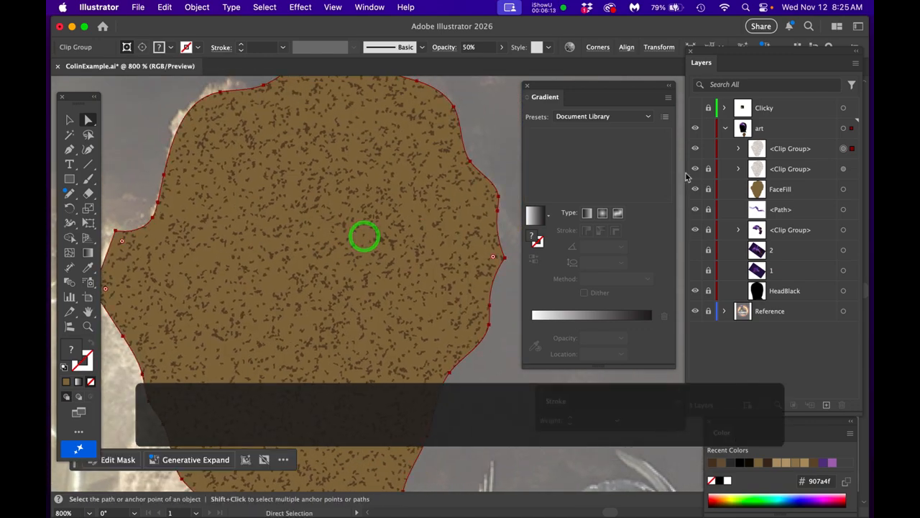
pyautogui.click(738, 150)
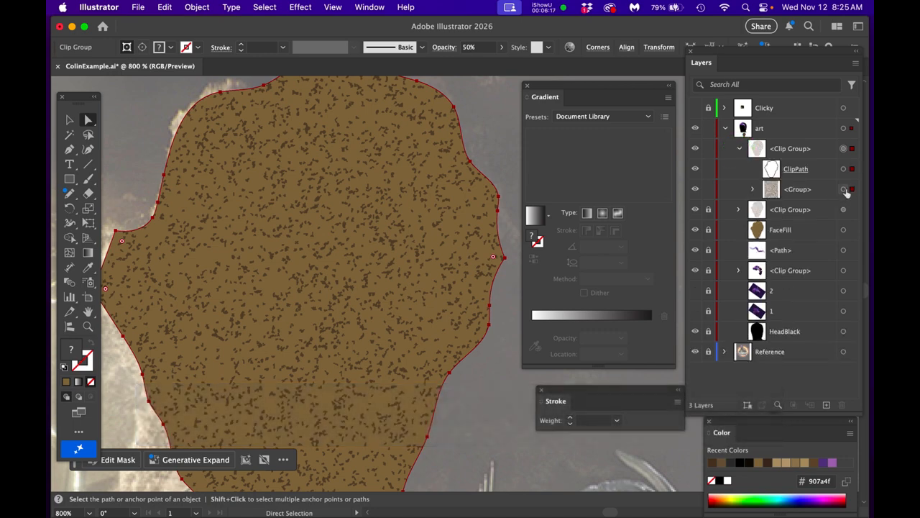
pyautogui.click(844, 189)
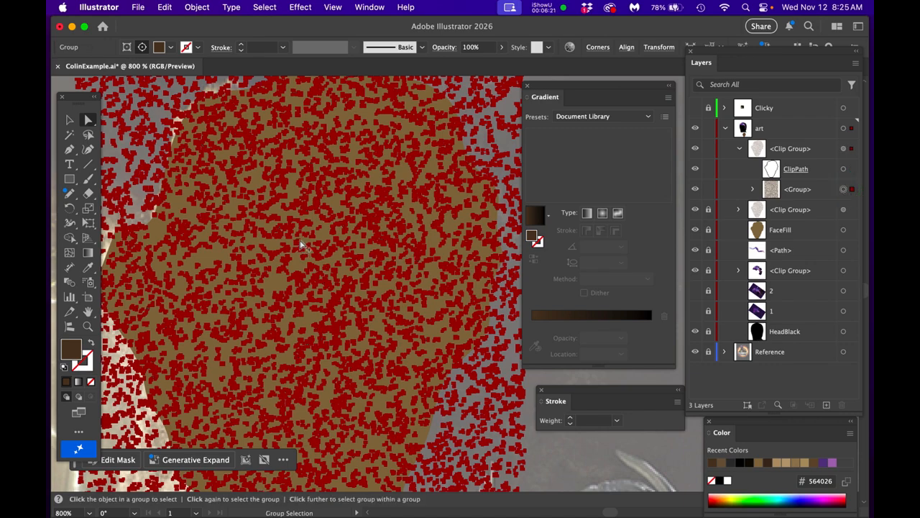
pyautogui.keyDown('alt'); pyautogui.scroll(3, 301, 246); pyautogui.keyUp('alt')
pyautogui.doubleClick(70, 351)
pyautogui.click(625, 128)
pyautogui.moveTo(625, 127); pyautogui.dragTo(594, 98)
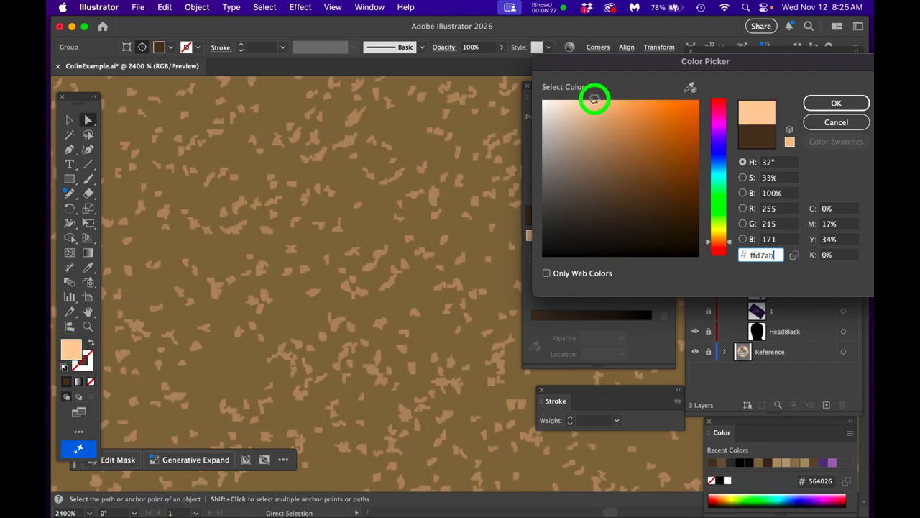
pyautogui.click(824, 103)
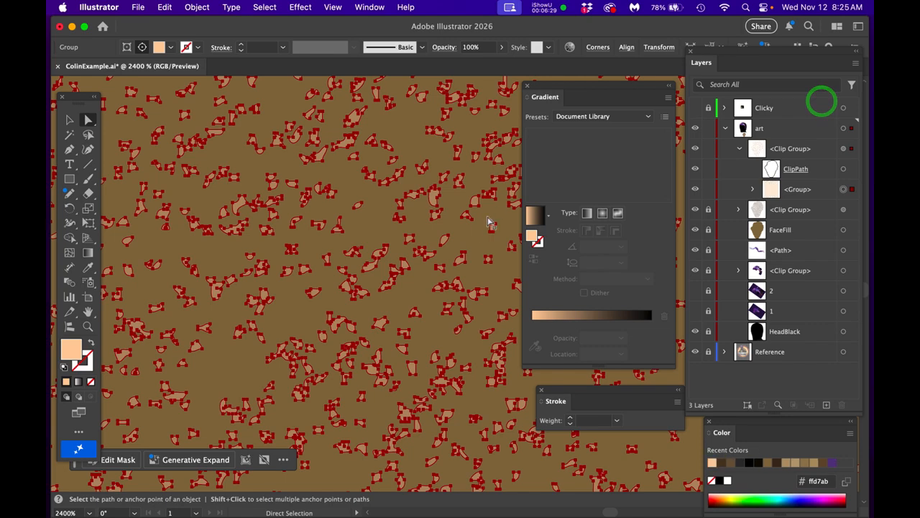
# - Shift the peach speckles slightly upward off the dark ones inside their clipping mask, then deselect them
pyautogui.press('e')
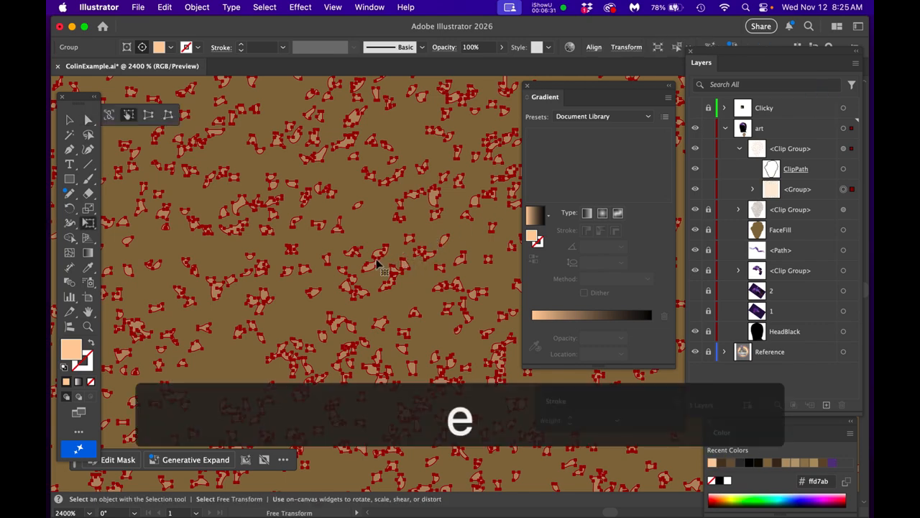
pyautogui.moveTo(373, 269); pyautogui.dragTo(371, 247)
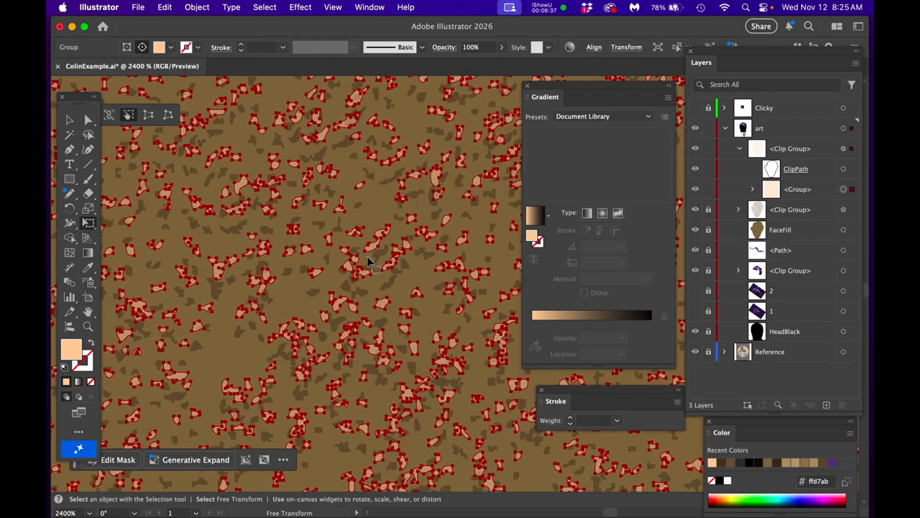
pyautogui.scroll(-5, 367, 259)
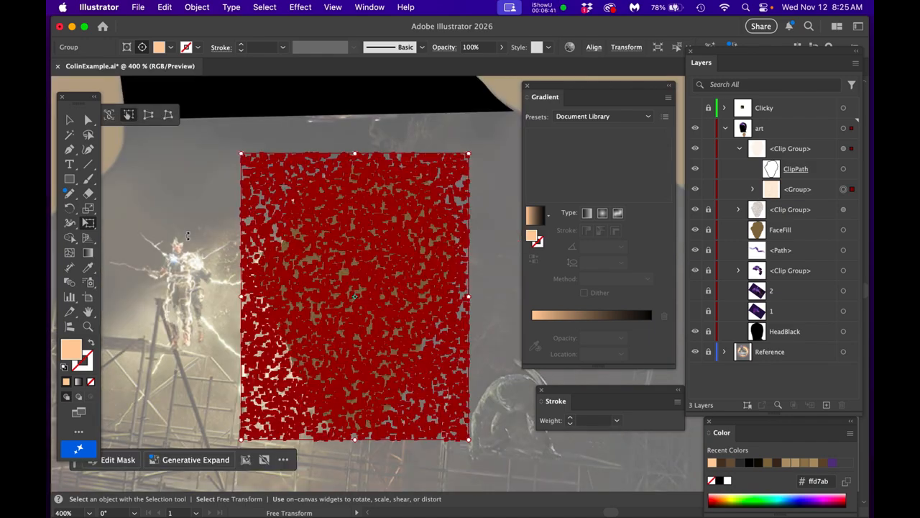
pyautogui.press('a')
pyautogui.click(188, 224)
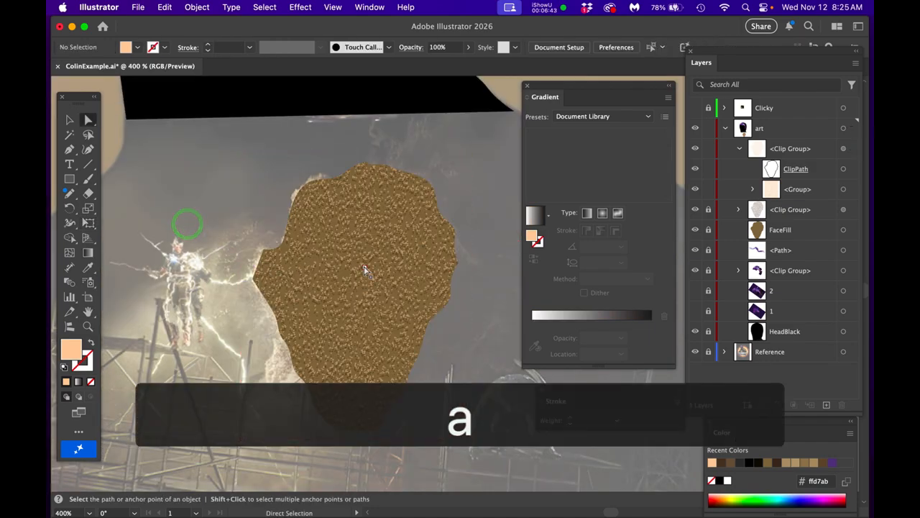
pyautogui.scroll(3, 367, 266)
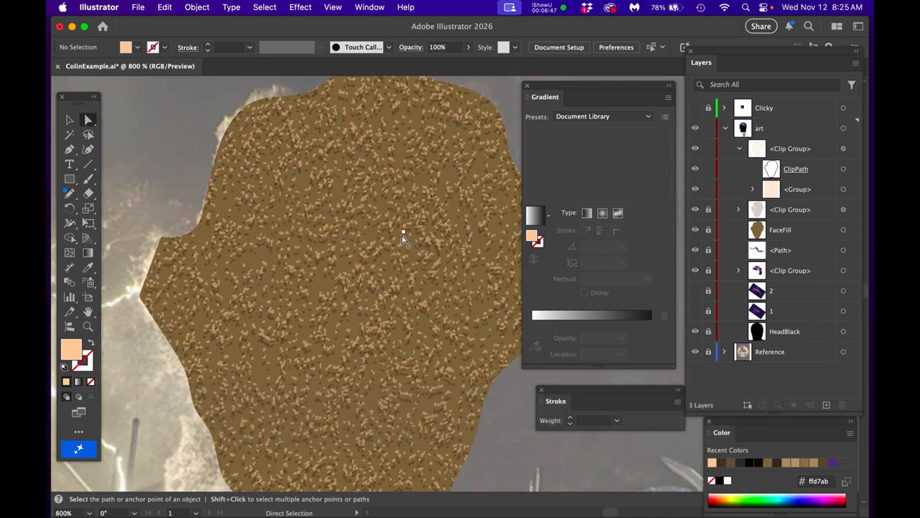
pyautogui.scroll(-1, 402, 236)
pyautogui.moveTo(372, 228); pyautogui.dragTo(374, 219)
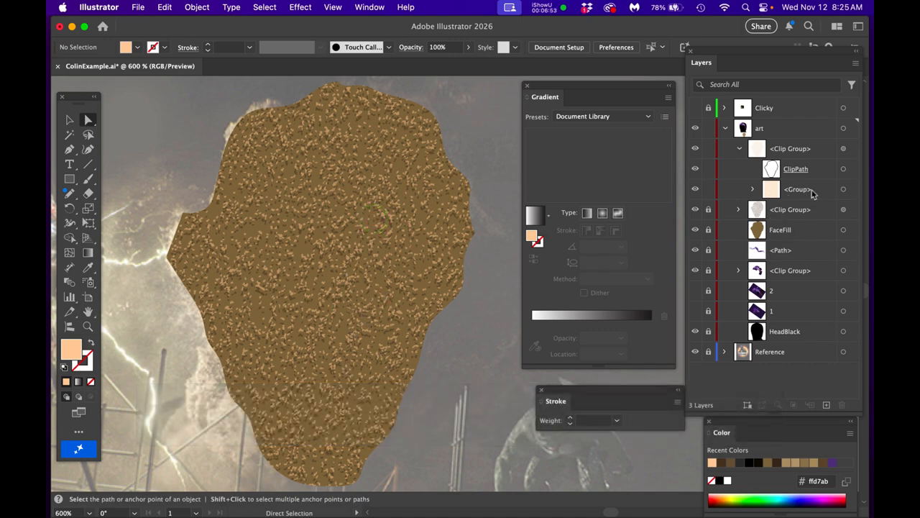
# - Rotate the peach speckle group inside the upper clip group by 180° and deselect it
pyautogui.click(843, 148)
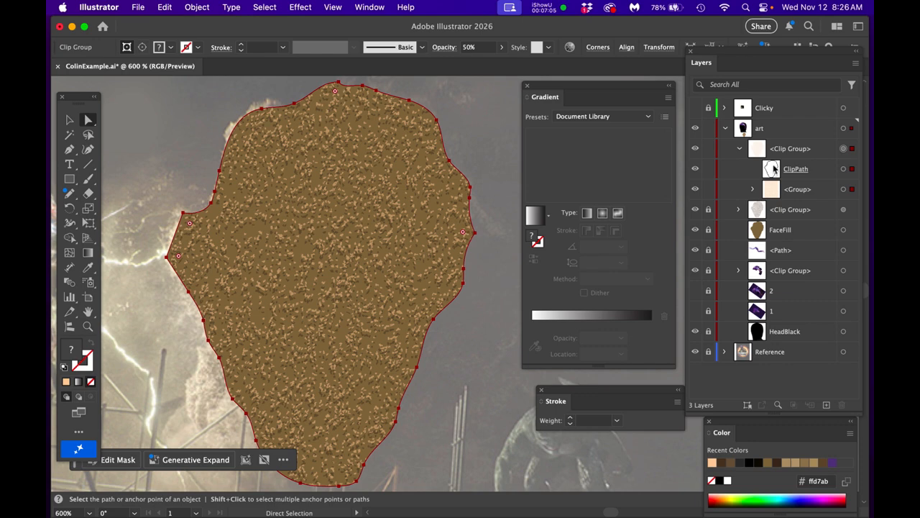
pyautogui.click(843, 189)
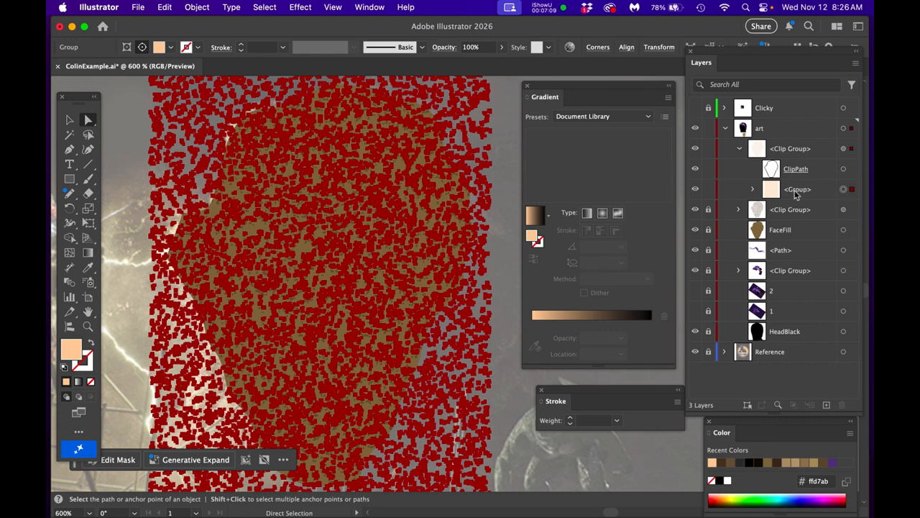
pyautogui.doubleClick(69, 208)
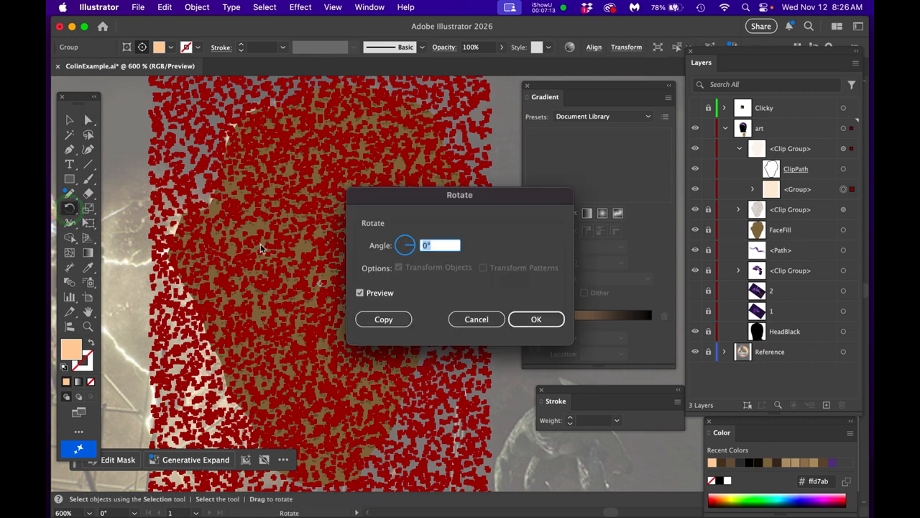
pyautogui.write('180')
pyautogui.press('Return')
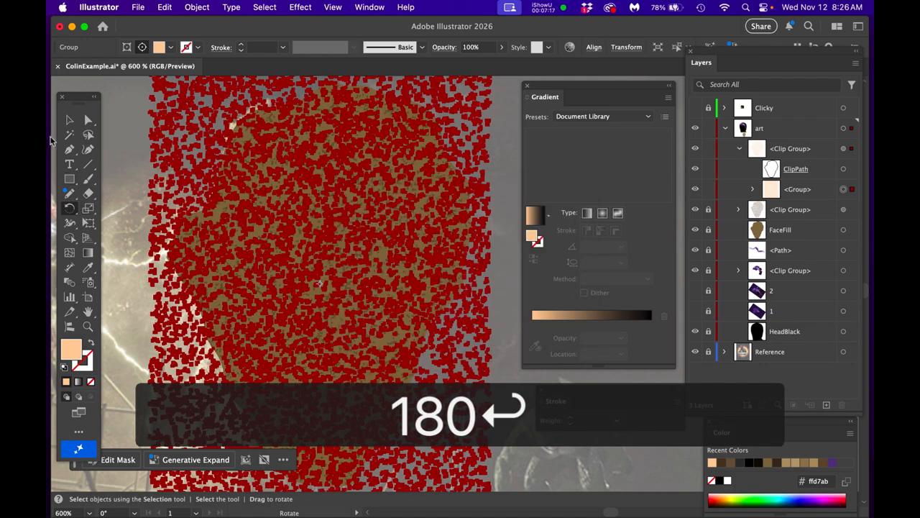
pyautogui.click(88, 120)
pyautogui.click(119, 155)
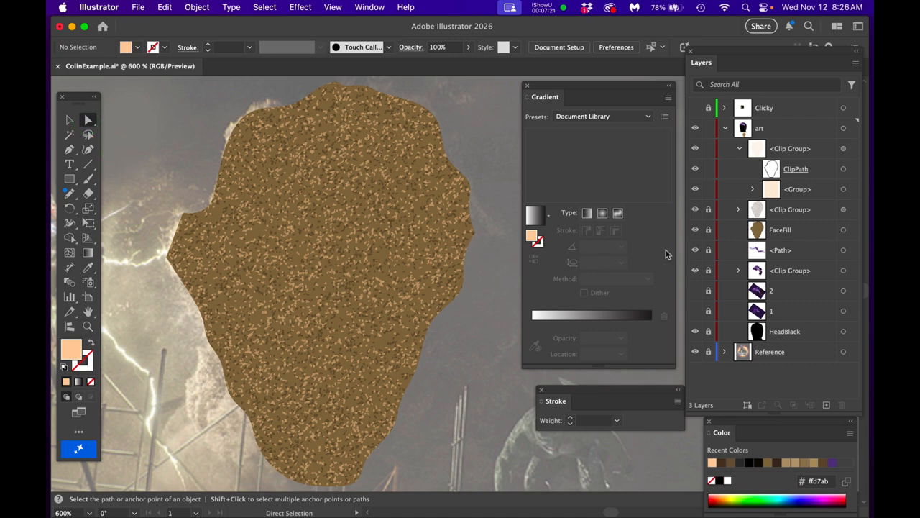
# - Set the opacity of the upper, peach-speckled clip group to 25% and inspect the blended texture on the face
pyautogui.click(738, 148)
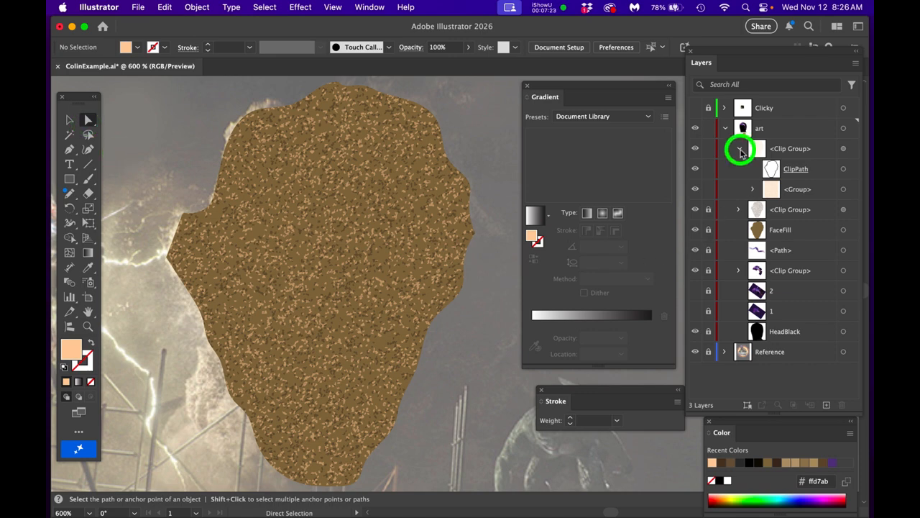
pyautogui.click(842, 152)
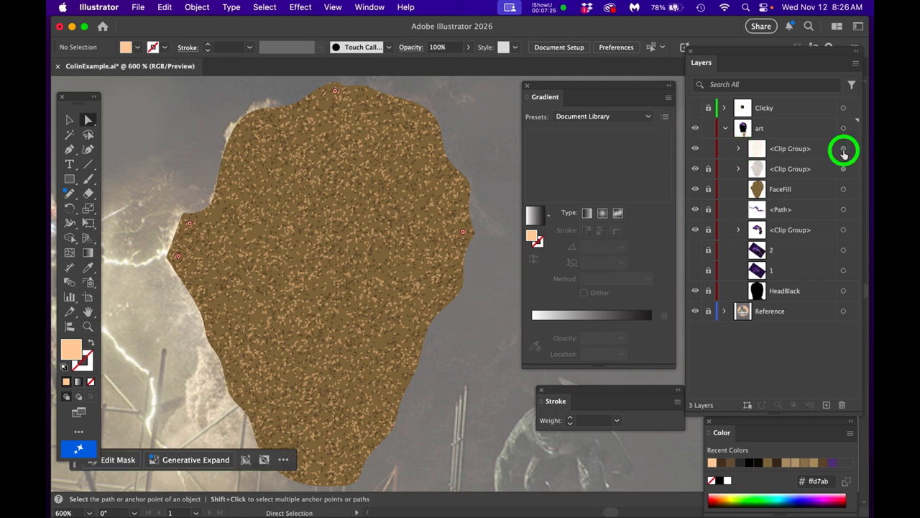
pyautogui.click(469, 46)
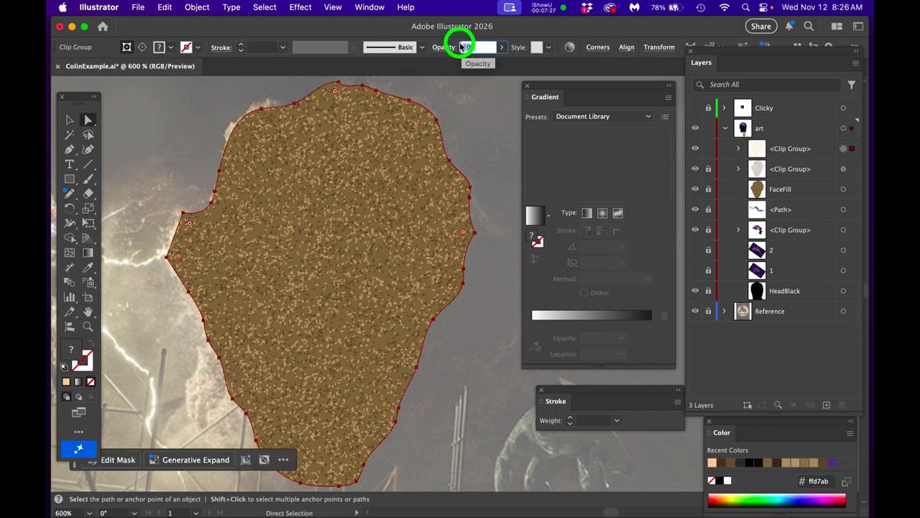
pyautogui.write('25')
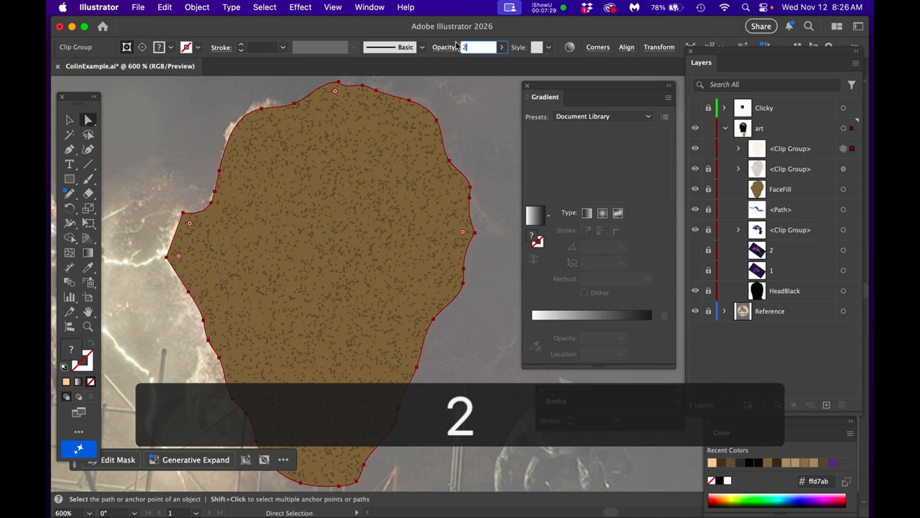
pyautogui.press('Return')
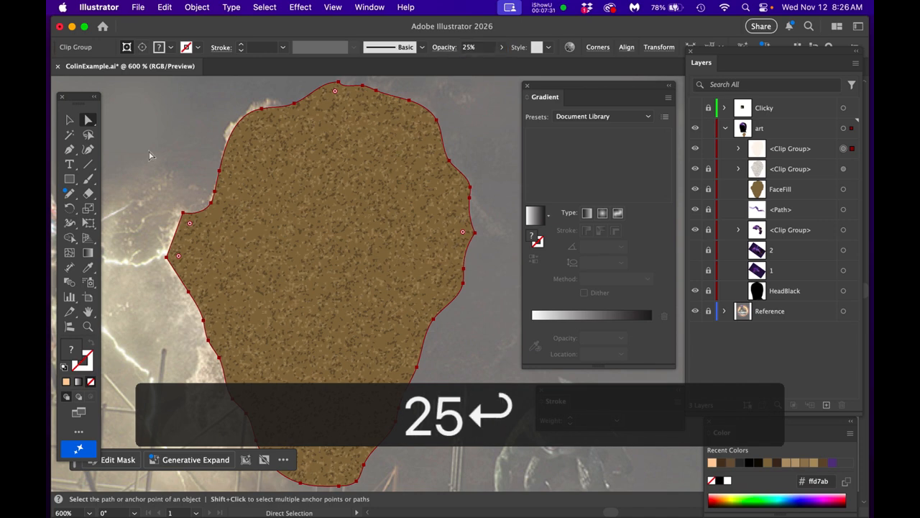
pyautogui.click(149, 155)
pyautogui.keyDown('alt'); pyautogui.scroll(1, 368, 281); pyautogui.keyUp('alt')
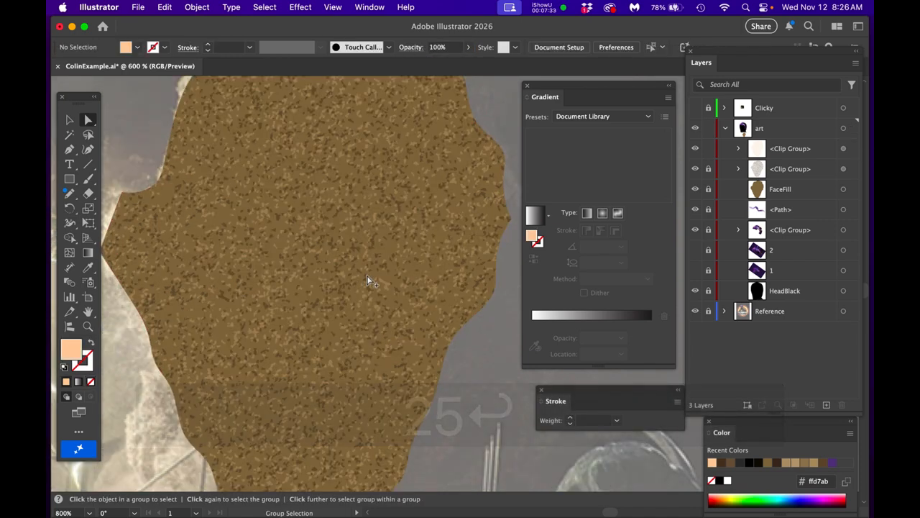
pyautogui.keyDown('alt'); pyautogui.scroll(2, 334, 281); pyautogui.keyUp('alt')
pyautogui.scroll(-4, 334, 282)
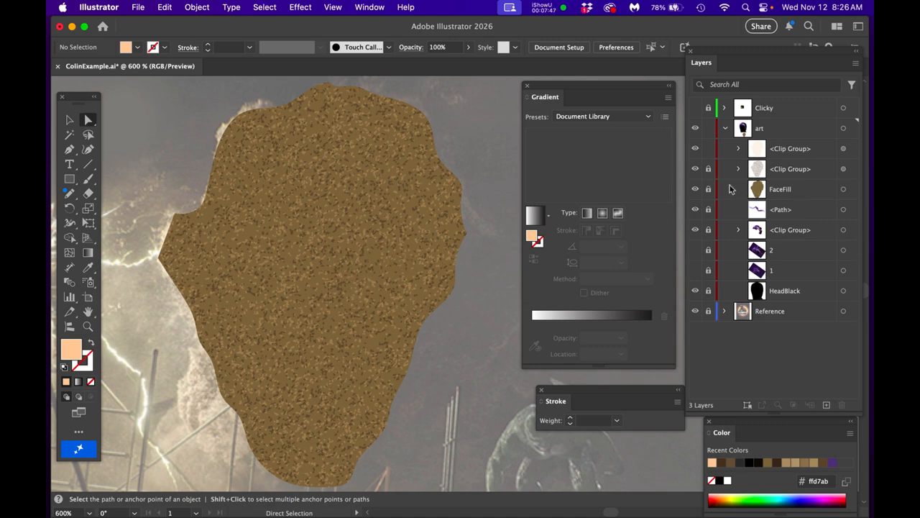
# - Unlock the dark-speckled clip group directly above FaceFill and set its opacity to 30%
pyautogui.click(708, 169)
pyautogui.click(844, 169)
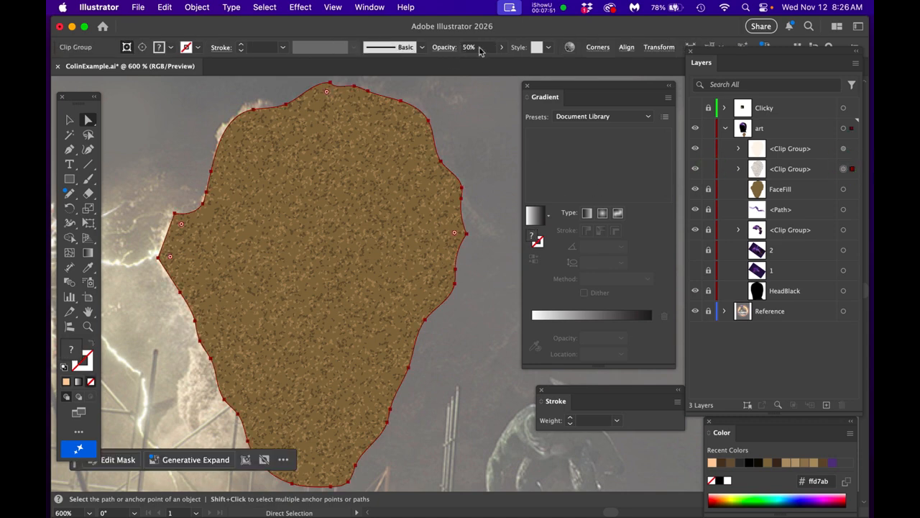
pyautogui.click(444, 45)
pyautogui.write('30')
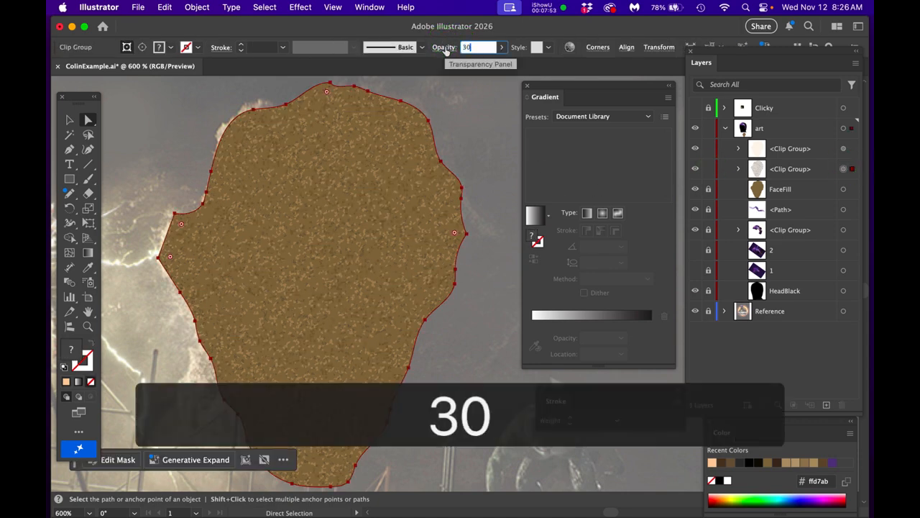
pyautogui.press('Return')
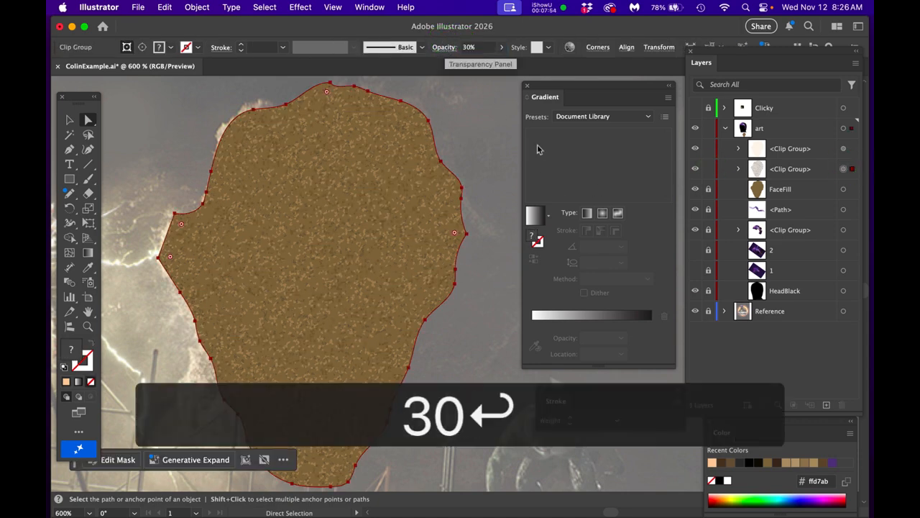
# - Set the opacity of the upper, peach-speckled clip group to 15% and deselect it
pyautogui.click(843, 148)
pyautogui.click(468, 46)
pyautogui.write('15')
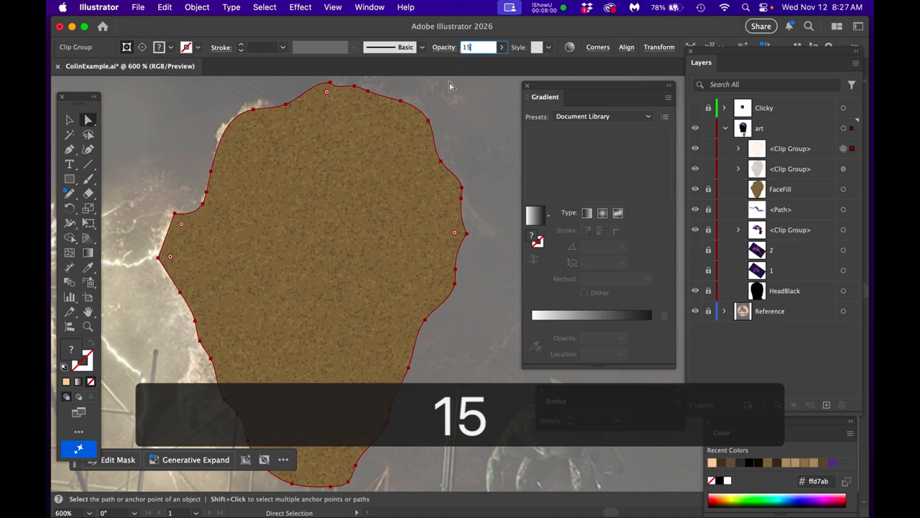
pyautogui.press('Return')
pyautogui.click(182, 117)
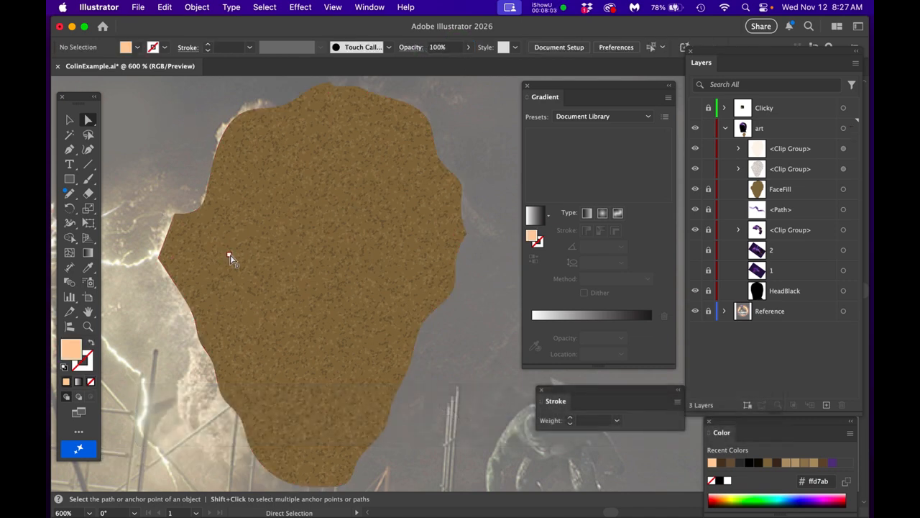
# - Save the ColinExample.ai document and inspect the blended speckle texture on the face up close
pyautogui.press('super+s')
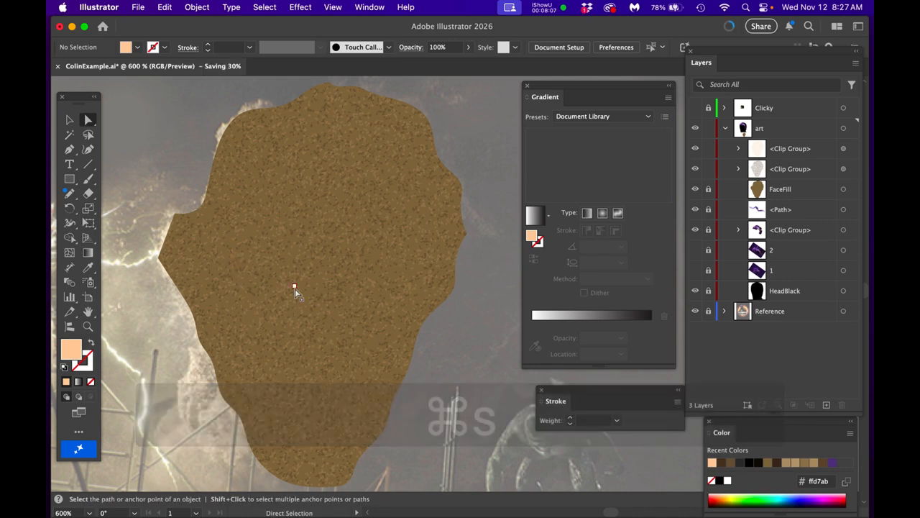
pyautogui.keyDown('alt'); pyautogui.scroll(2, 284, 228); pyautogui.keyUp('alt')
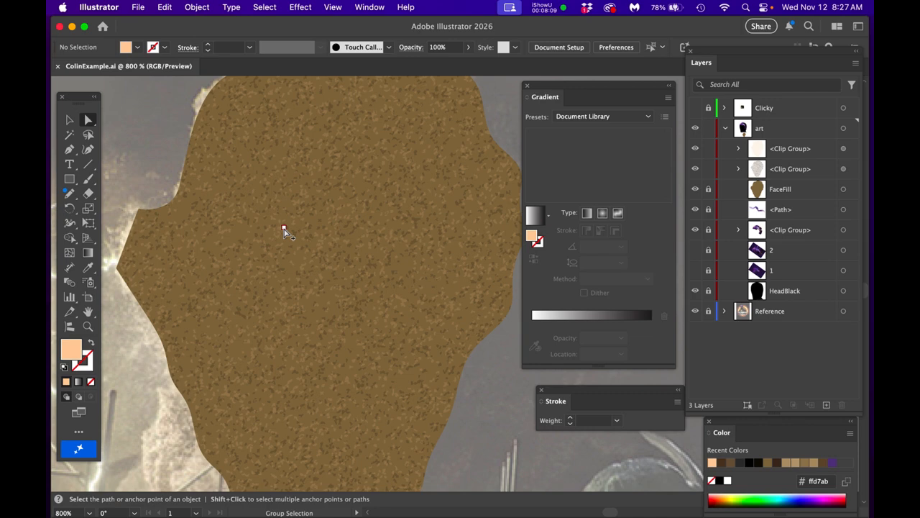
pyautogui.keyDown('alt'); pyautogui.scroll(1, 284, 229); pyautogui.keyUp('alt')
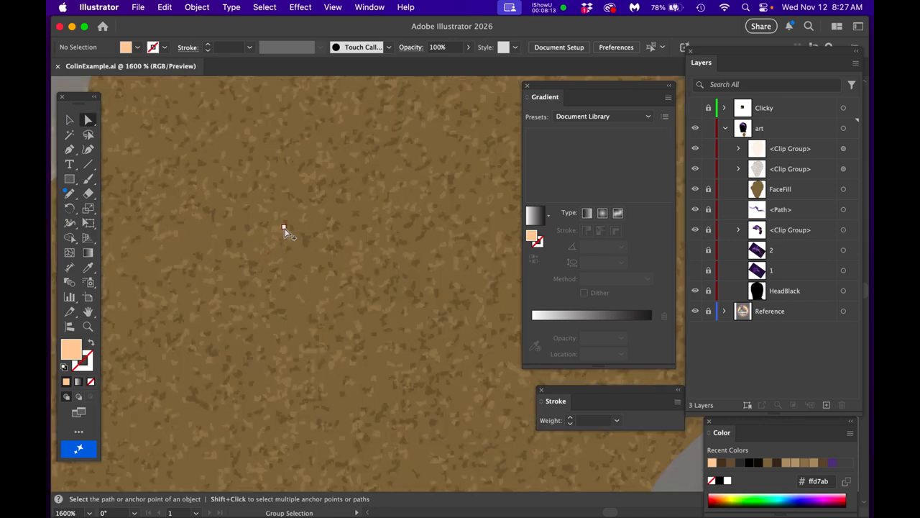
pyautogui.keyDown('alt'); pyautogui.scroll(-3, 284, 229); pyautogui.keyUp('alt')
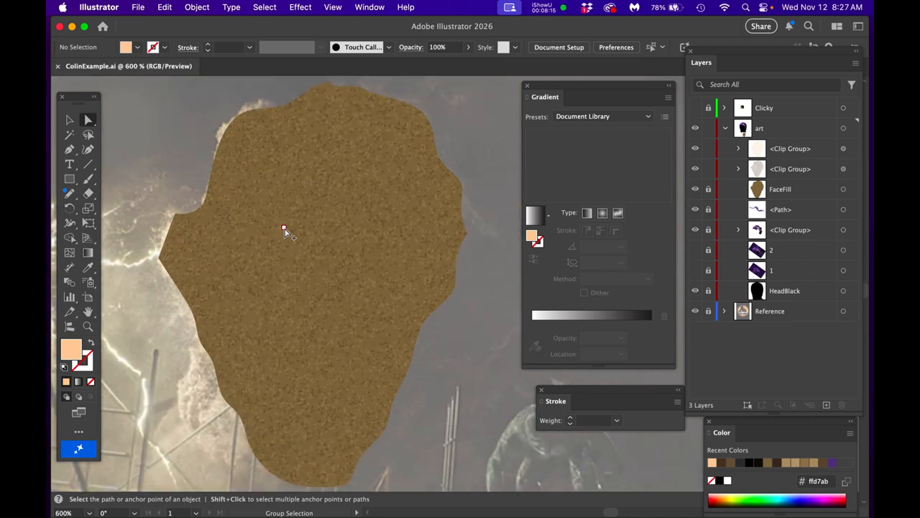